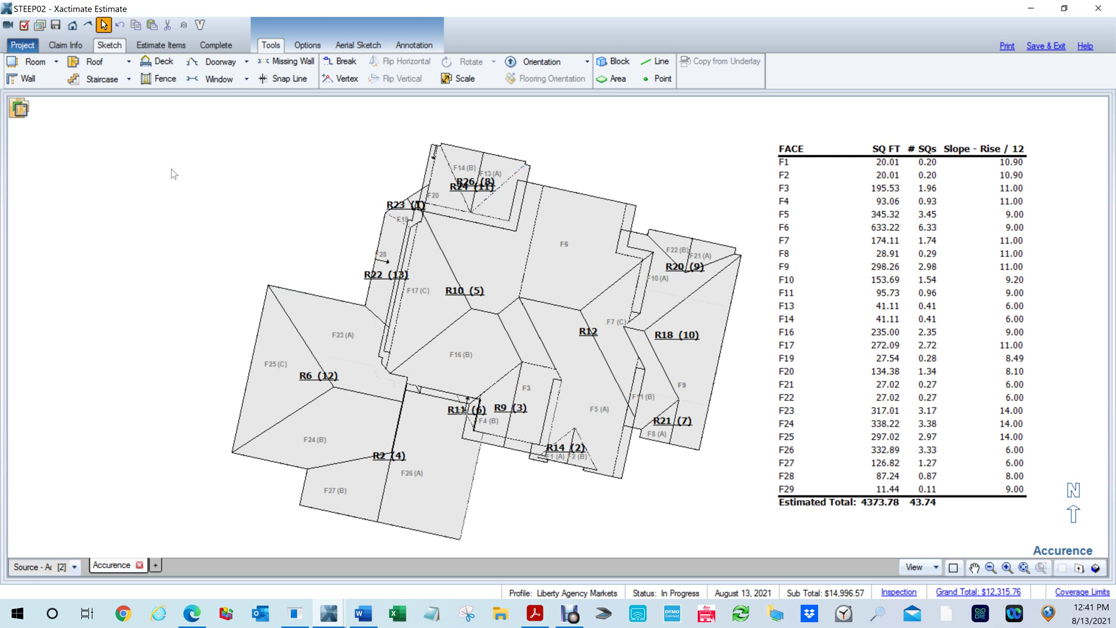
Export the roof annotations to Excel as a CSV, replacing the existing claim-number CSV file on the Desktop.
right_click(255, 185)
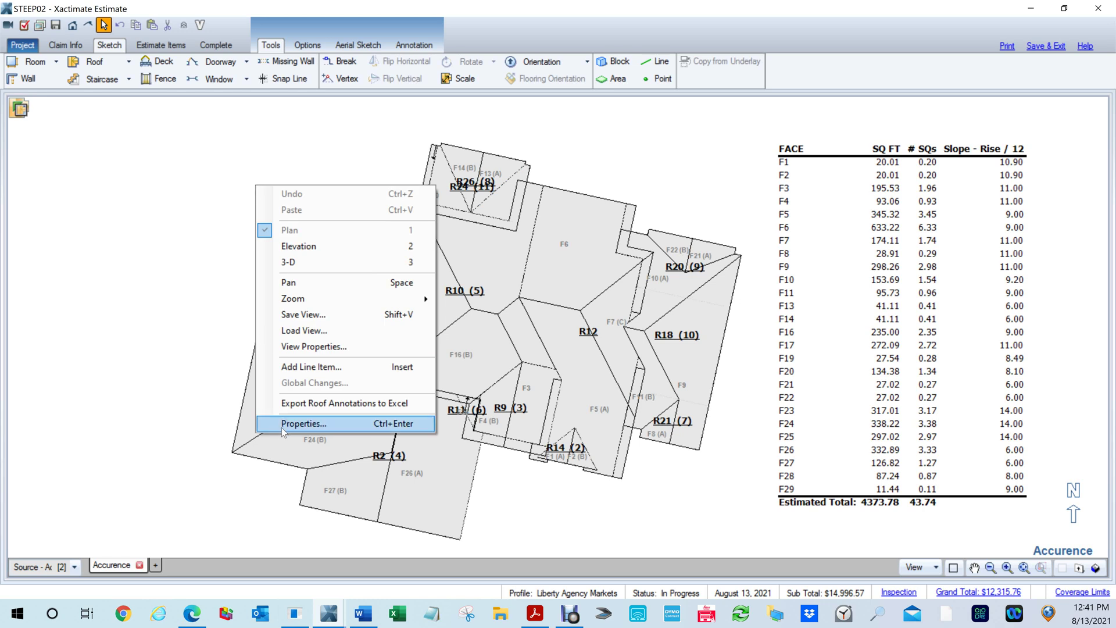
left_click(310, 403)
left_click(273, 124)
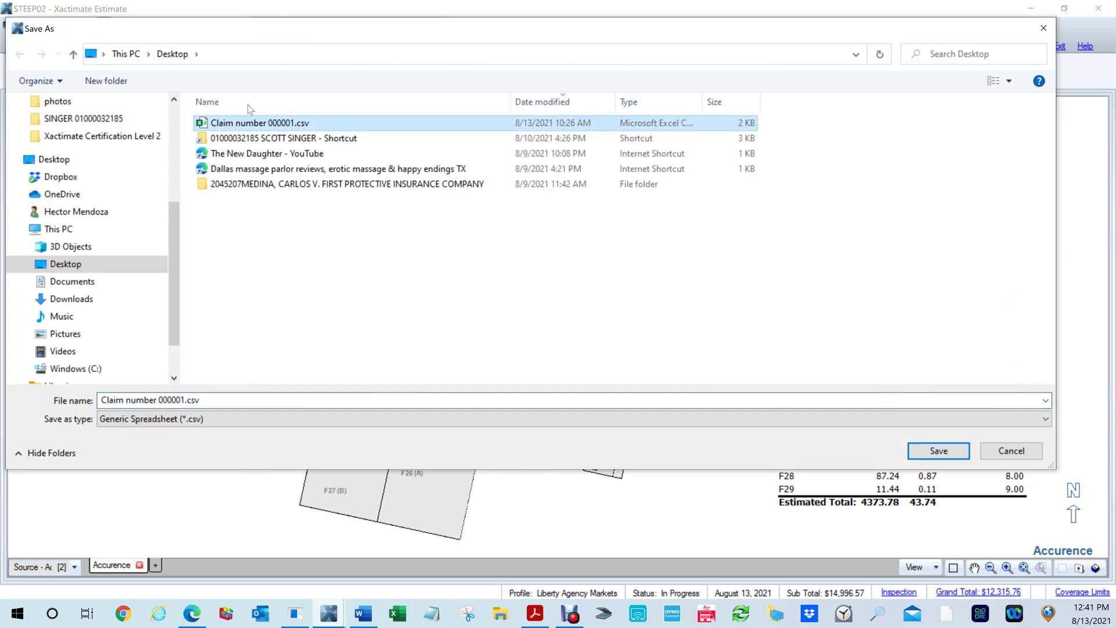
left_click(917, 448)
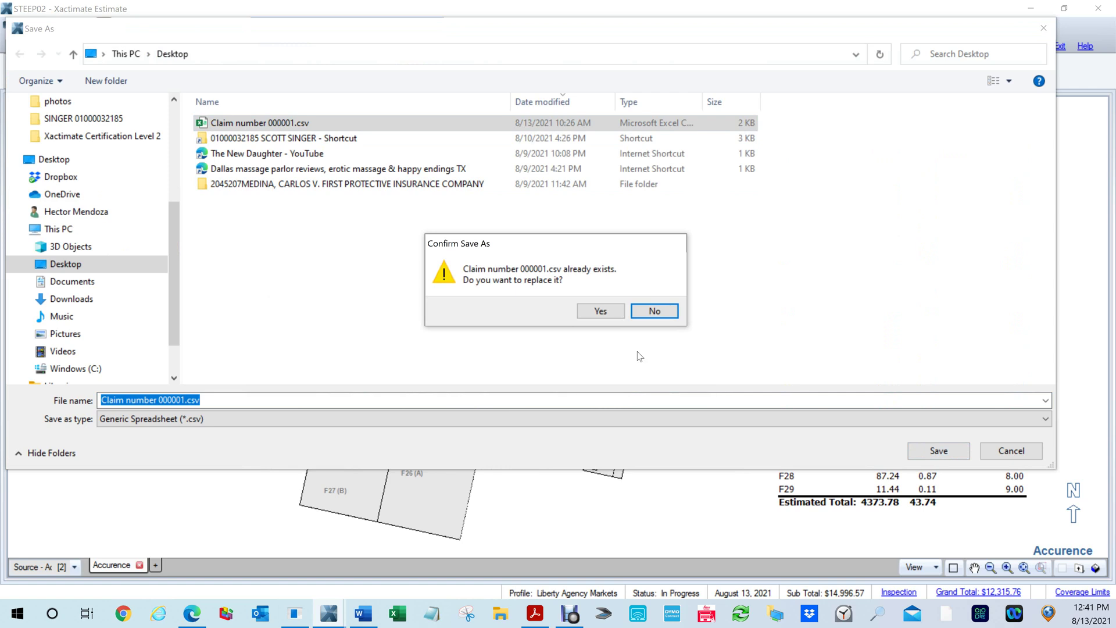
left_click(601, 312)
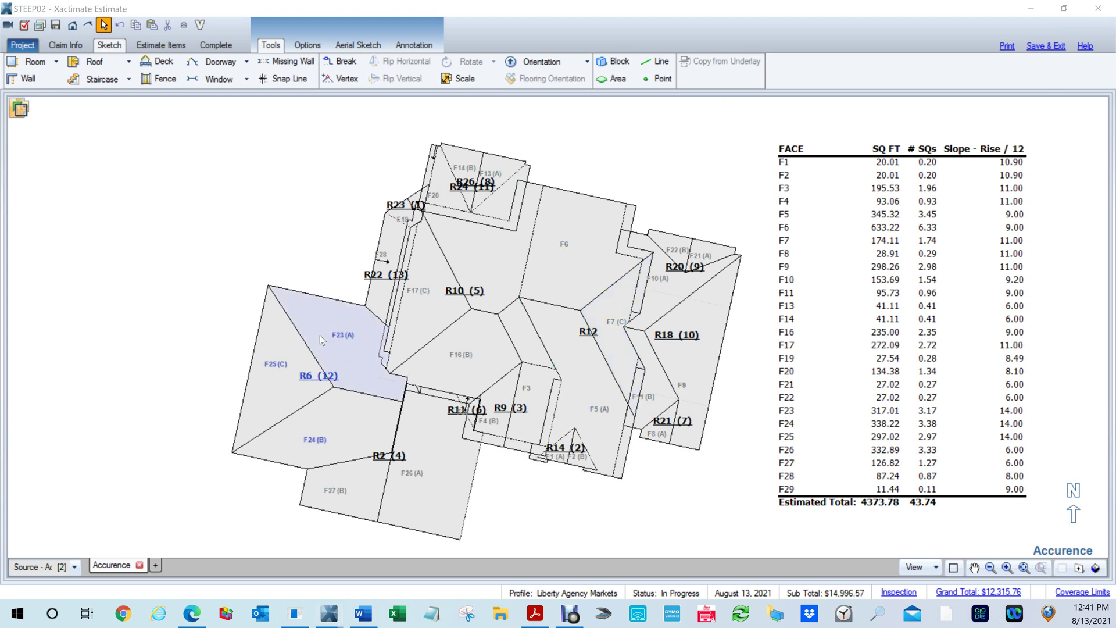
Open the exported claim CSV from the desktop in Excel and run the macro that totals the squares by pitch range.
key("super+d")
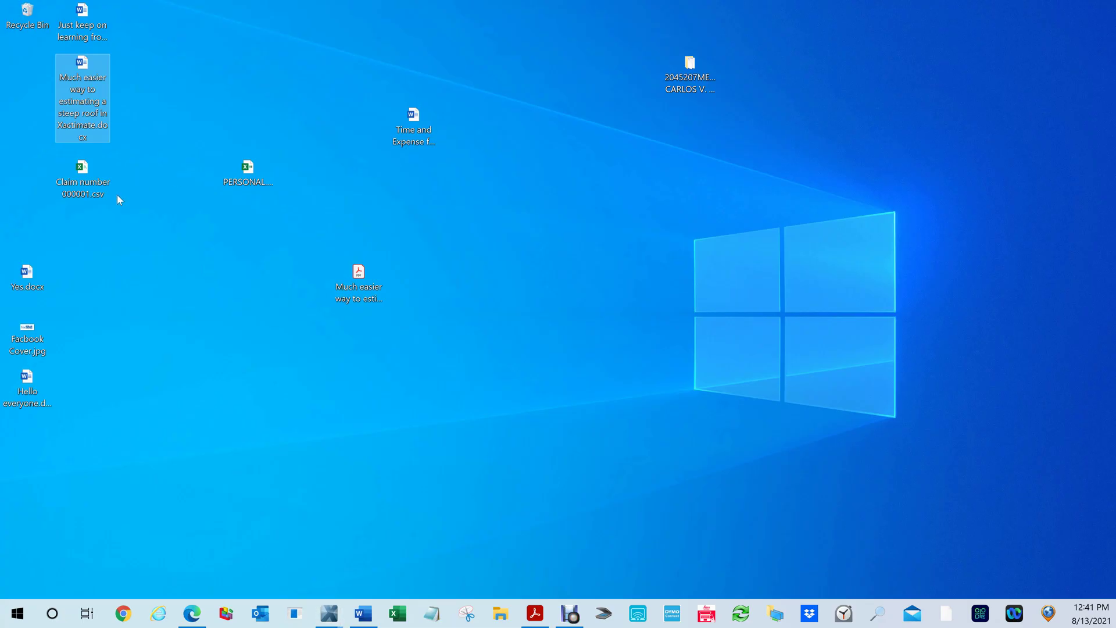
double_click(83, 168)
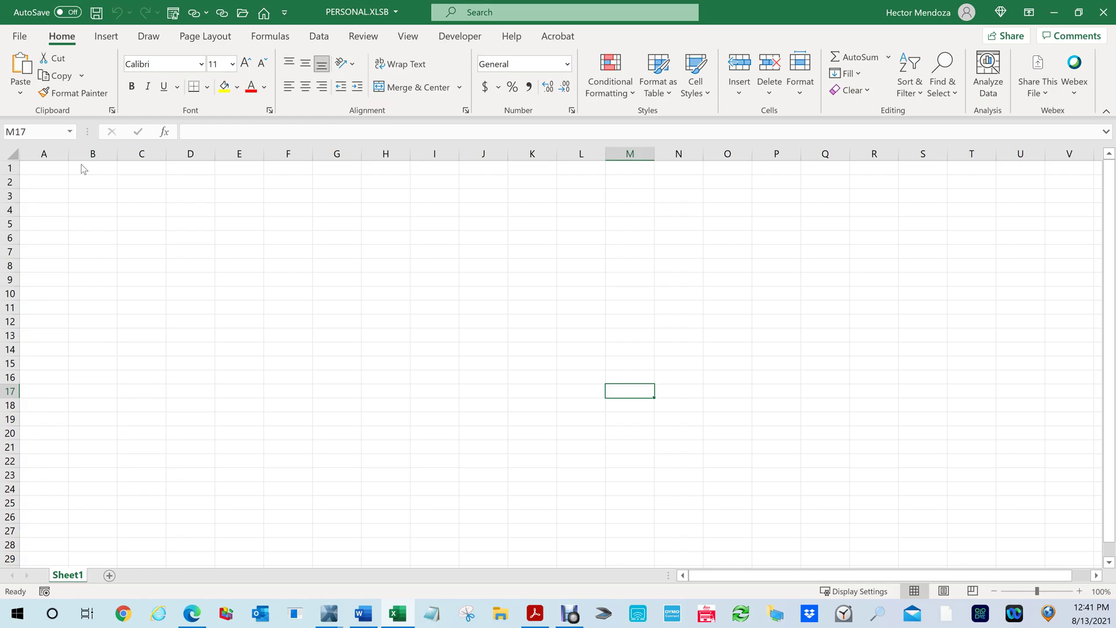
scroll(400, 281, "down", 3)
scroll(401, 281, "up", 3)
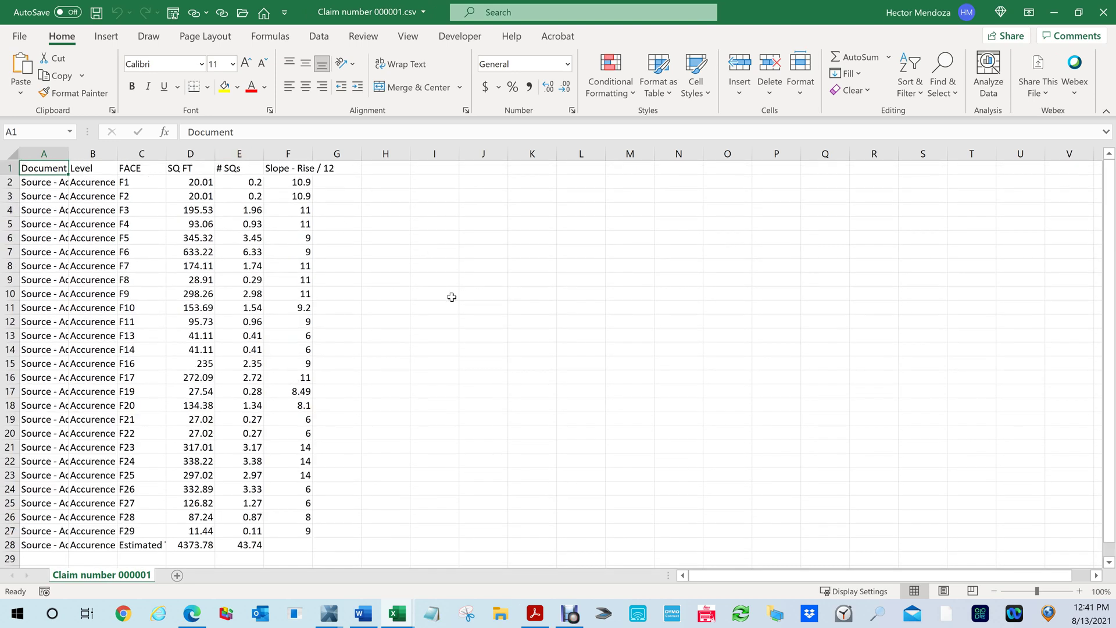
left_click(264, 13)
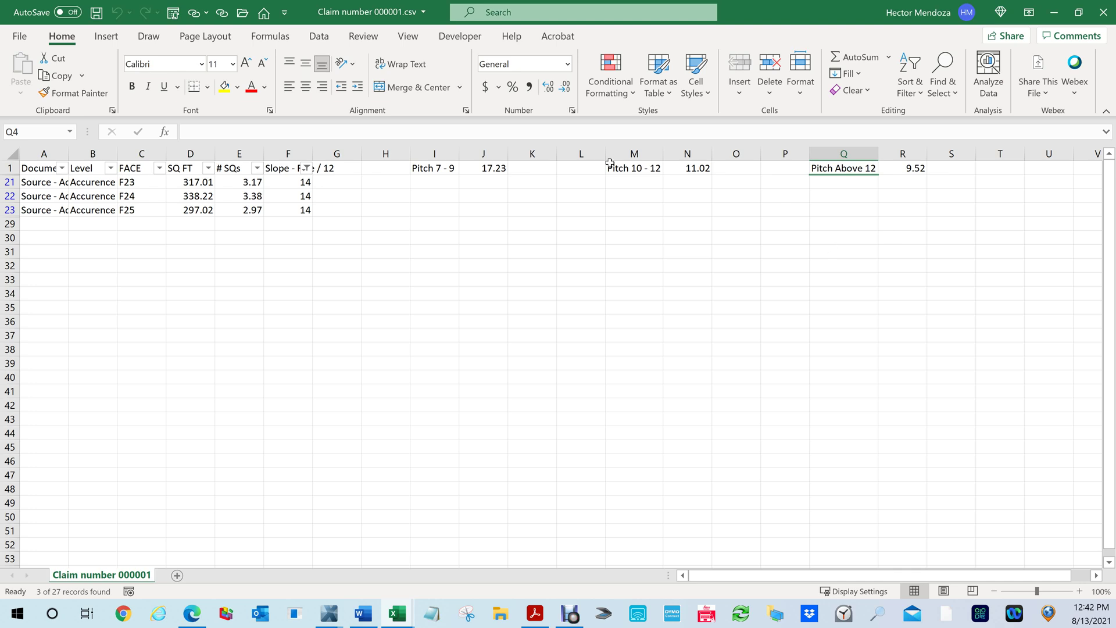
Copy the Pitch 7 - 9 squares total from cell J1 and switch back to Xactimate.
left_click(491, 167)
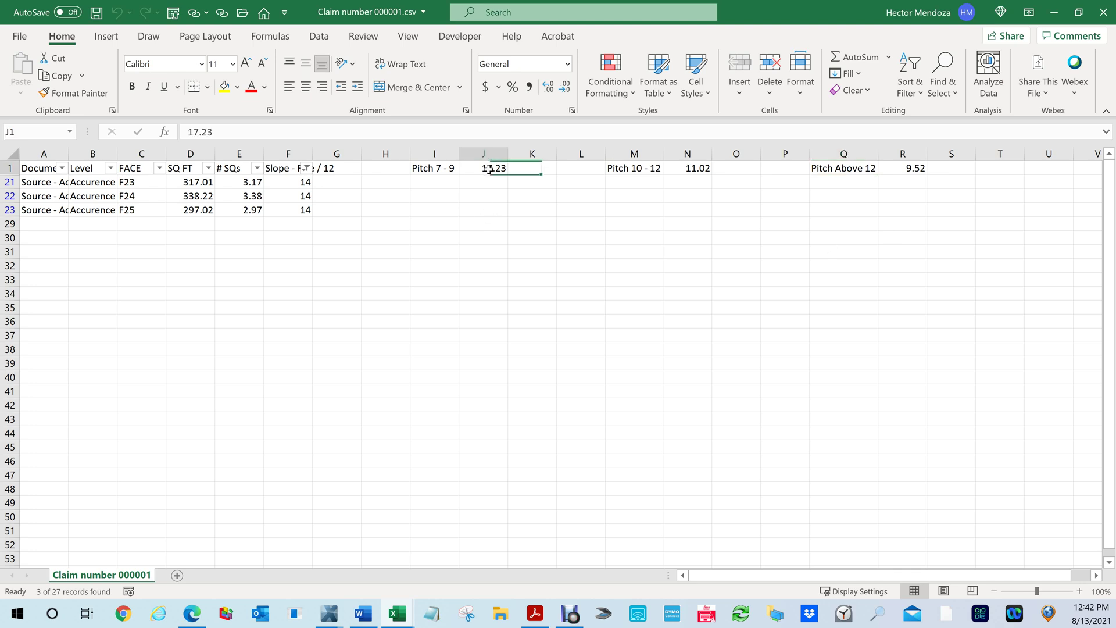
key("ctrl+c")
key("alt+Tab")
key("alt+Tab")
key("Escape")
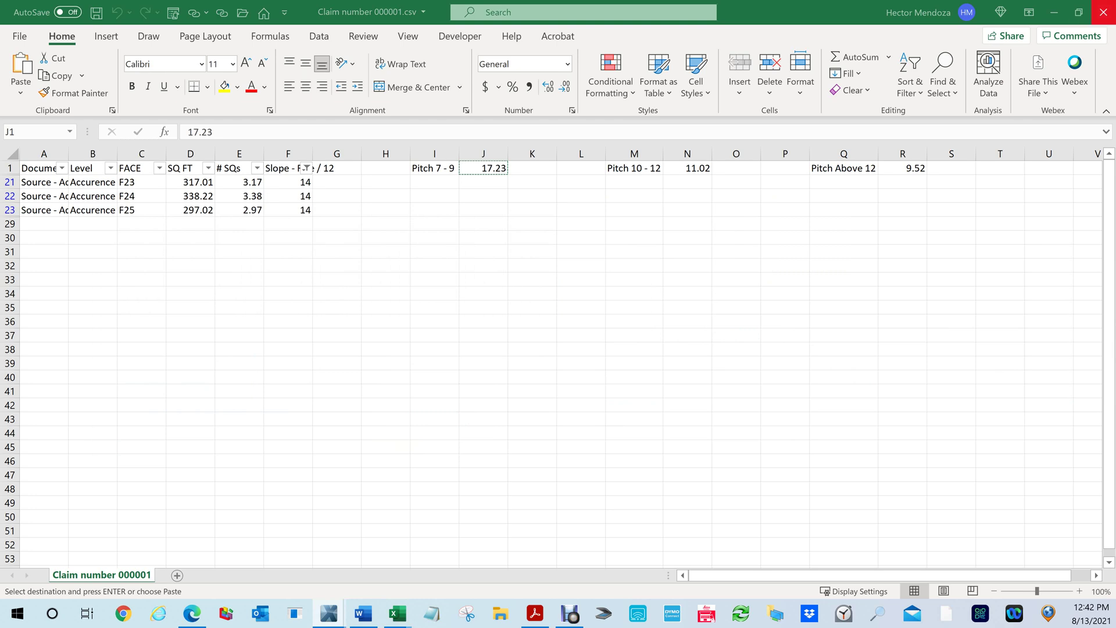
key("alt+Tab")
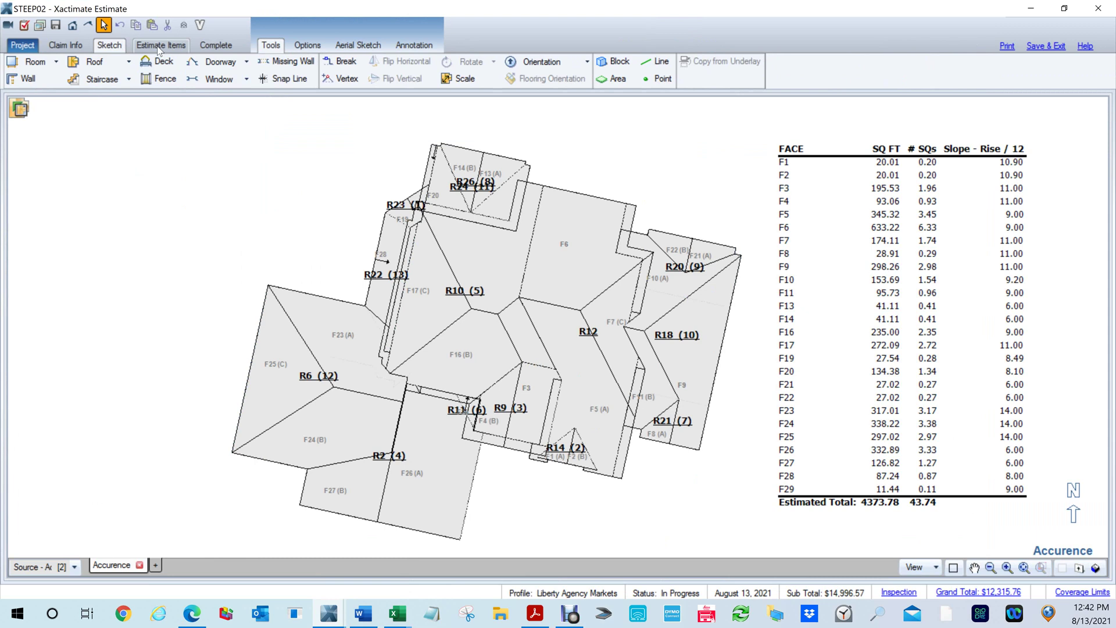
In the estimate items for roof group R12, enter an RFG STEEP line item with a calculated quantity of 17.23.
left_click(159, 46)
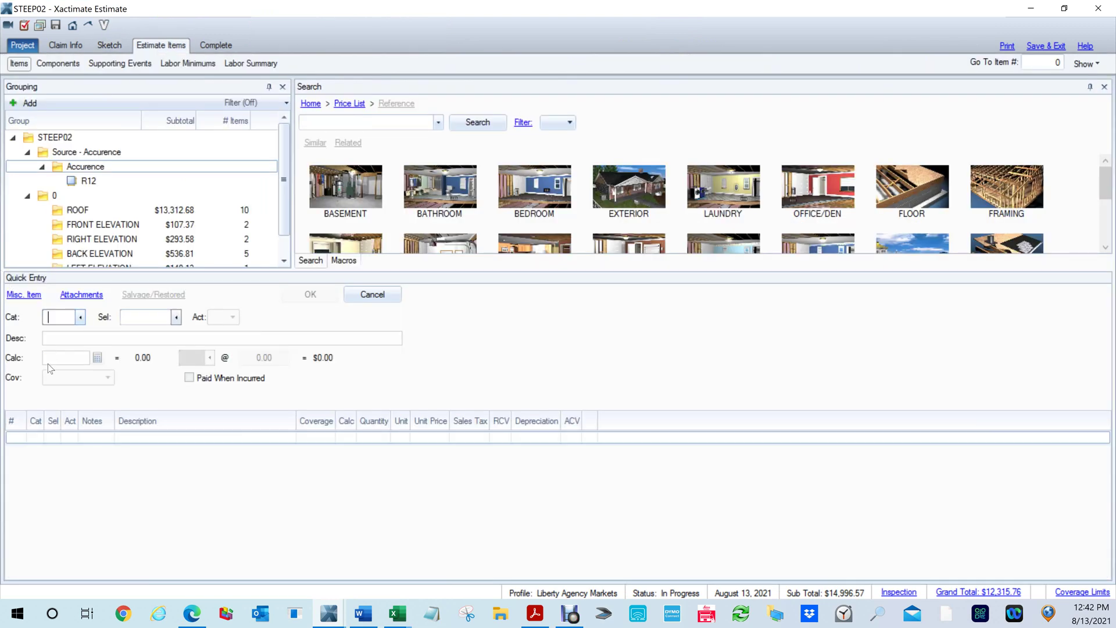
left_click(87, 181)
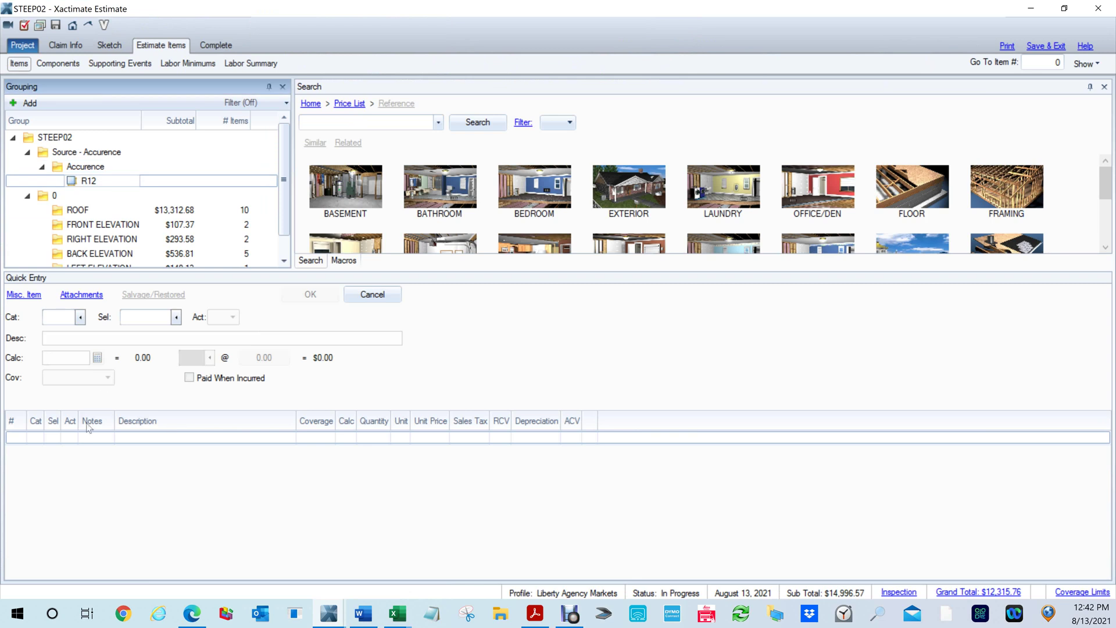
left_click(67, 325)
type("RFG")
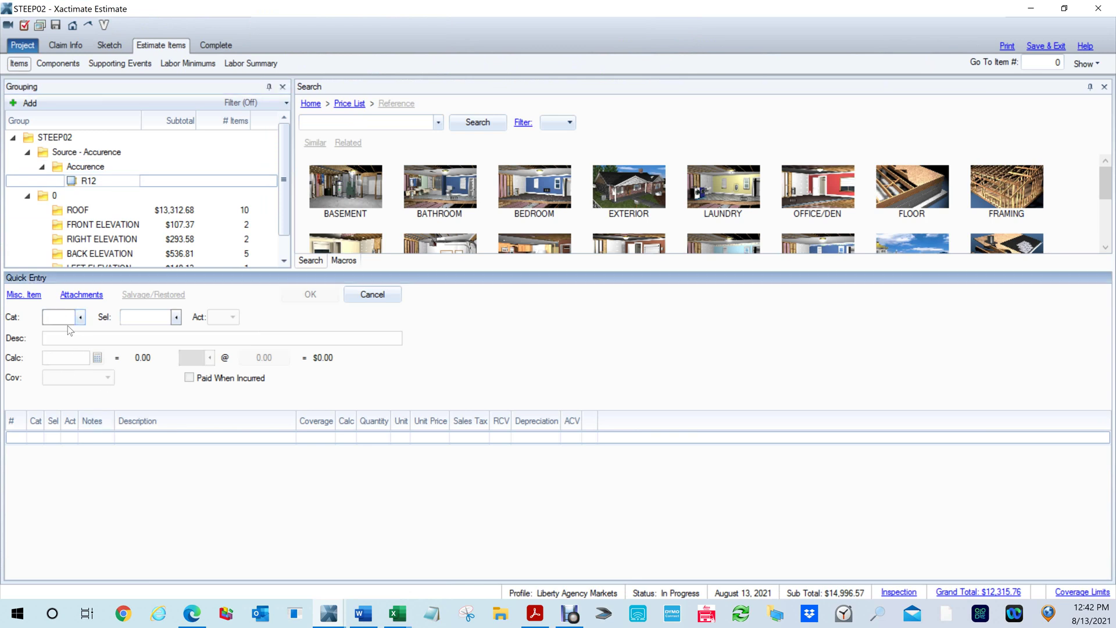
type("STEEP")
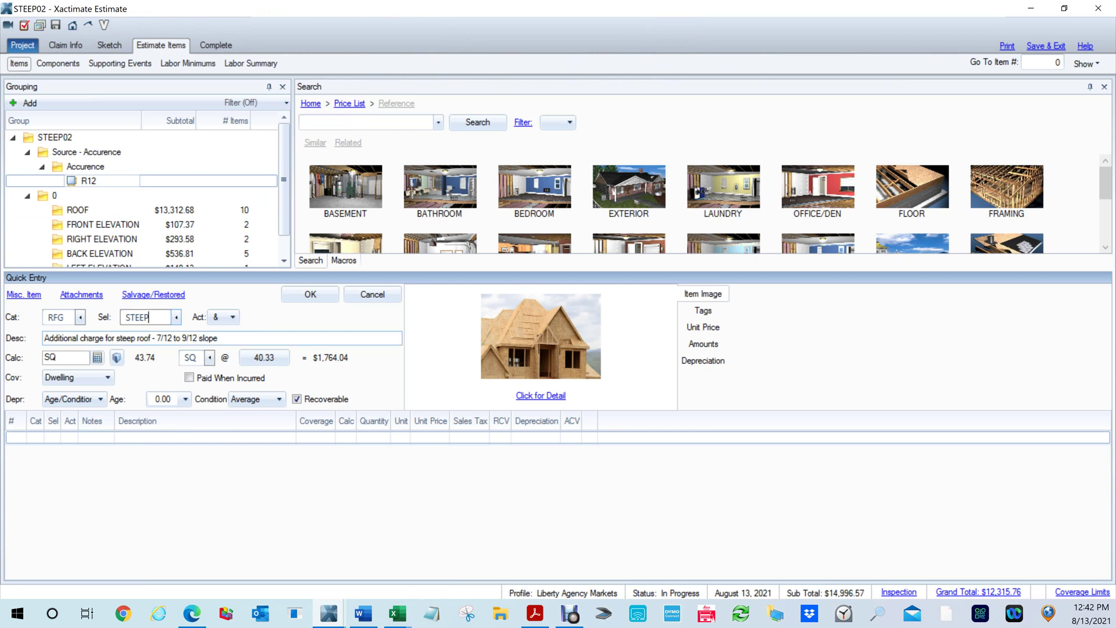
left_click(87, 359)
type("17.23")
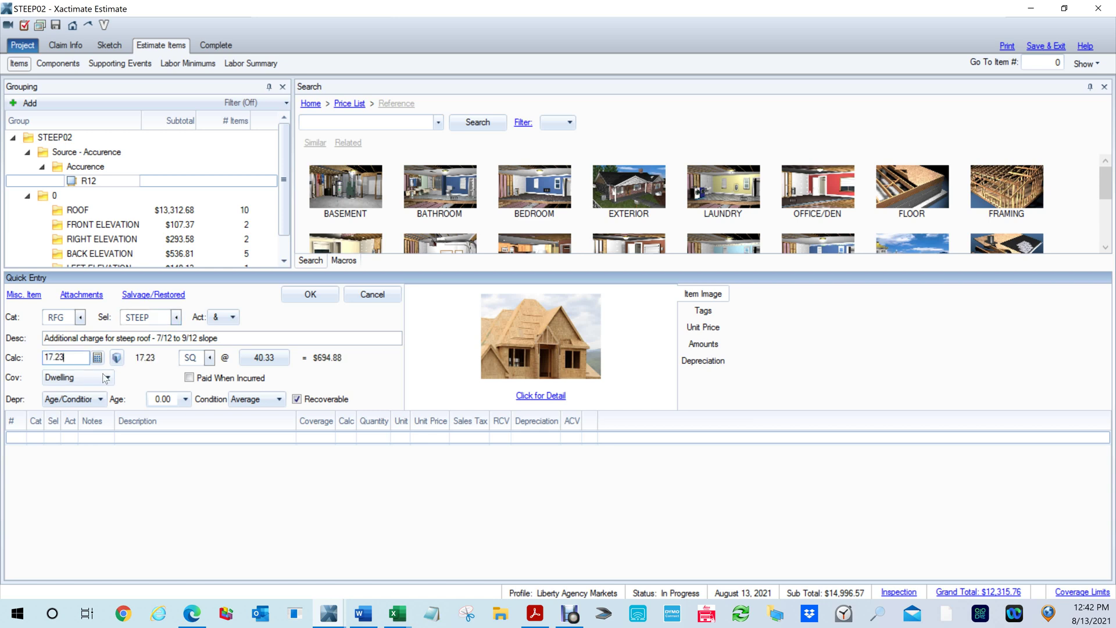
Copy the Pitch 10 - 12 total from cell N1 in Excel, and add the prepared 7/12 to 9/12 steep charge in Xactimate.
key("alt+Tab")
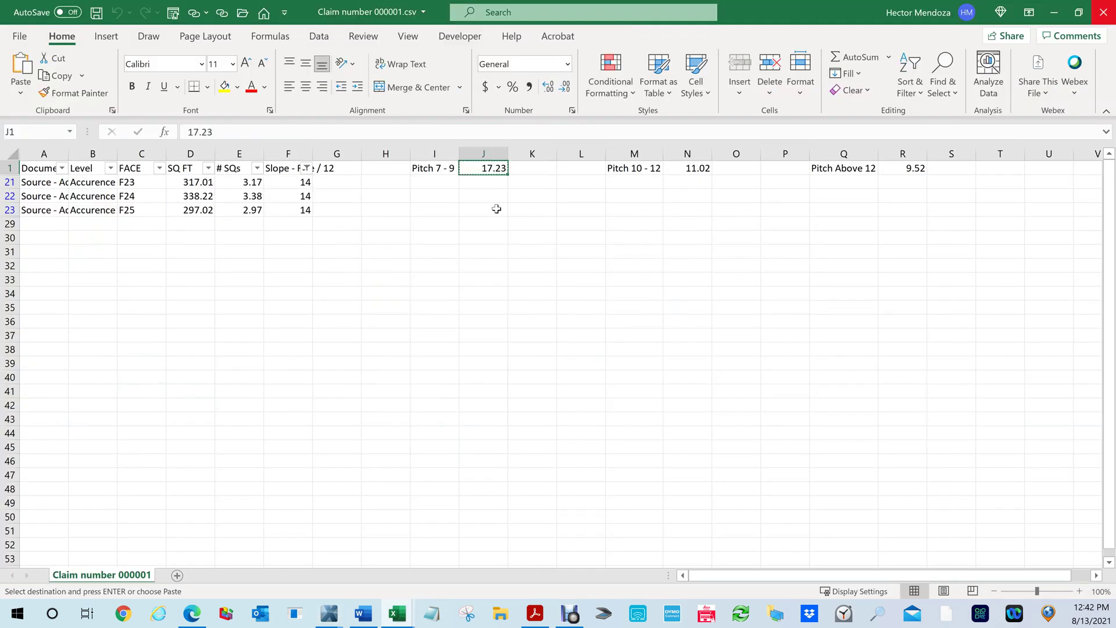
left_click(696, 168)
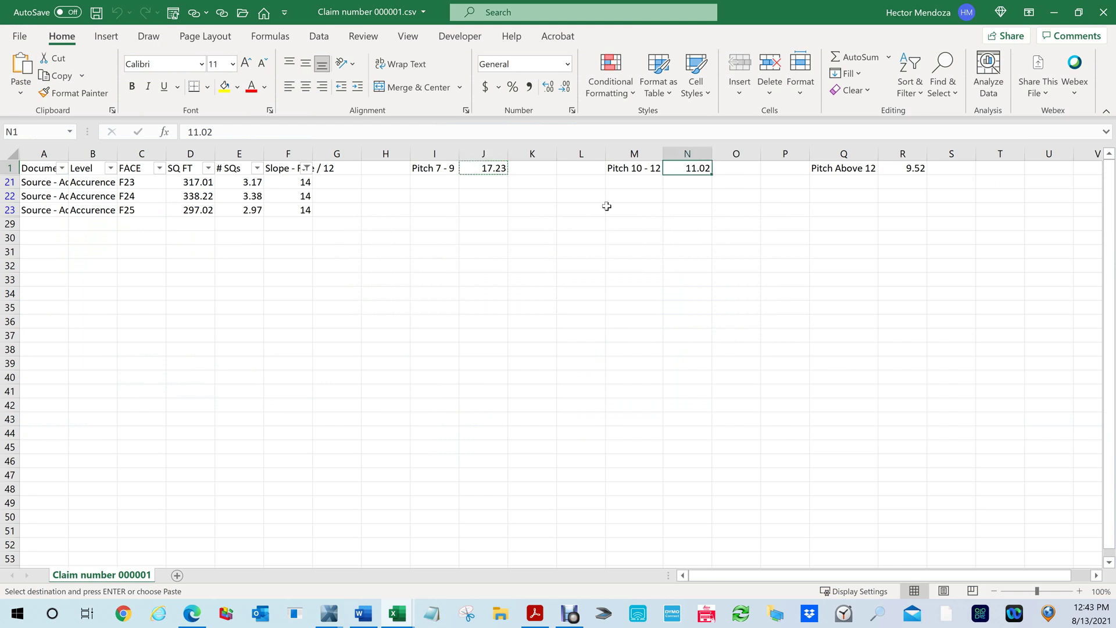
key("ctrl+c")
key("alt+Tab")
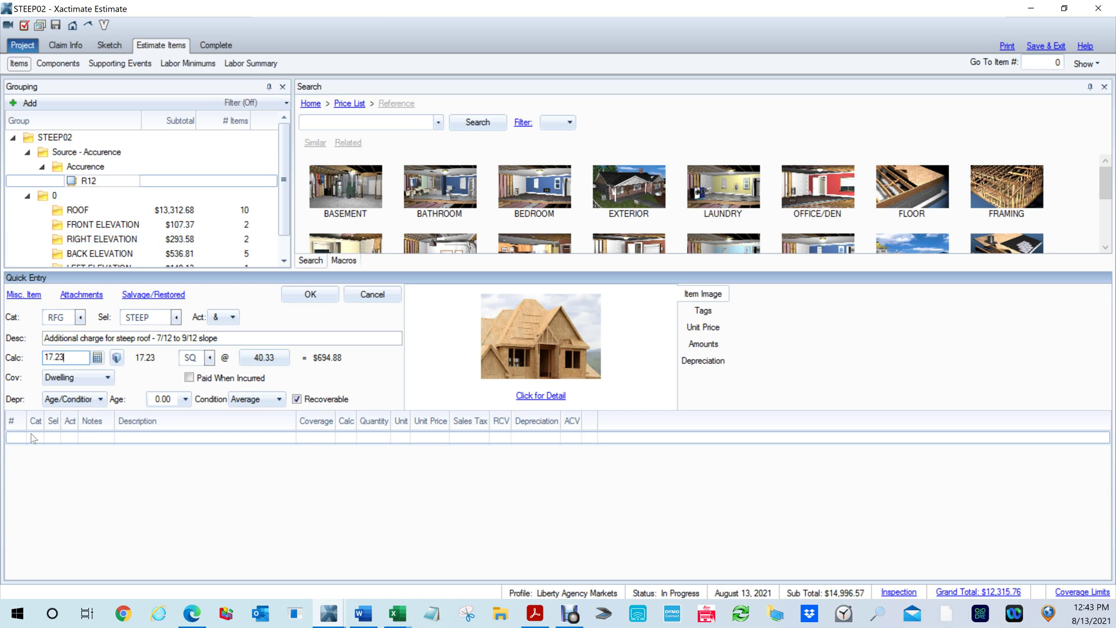
left_click(308, 294)
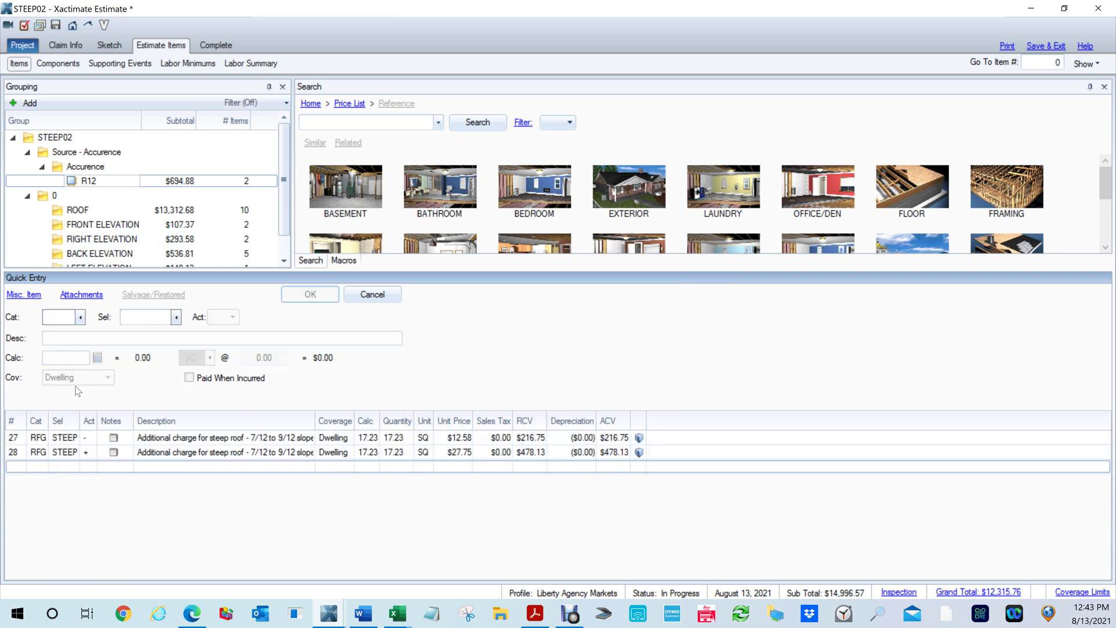
Add an RFG STEEP> line item for the 10/12 - 12/12 slope with a quantity of 11.02.
type("RFG")
key("Tab")
type("STEEP")
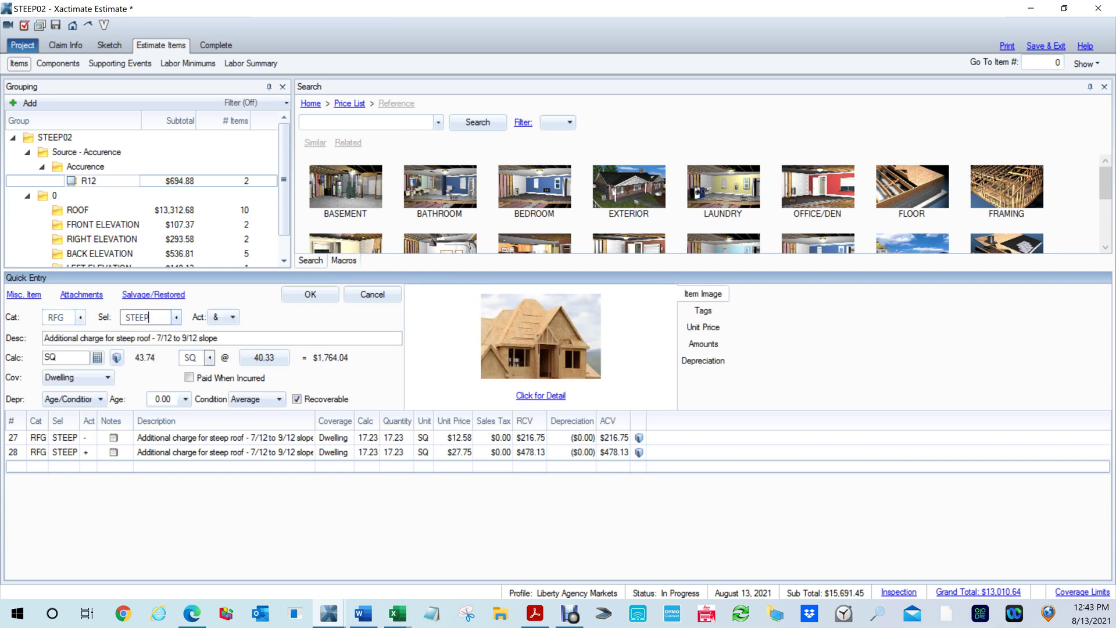
type(">")
key("Tab")
type("11.02")
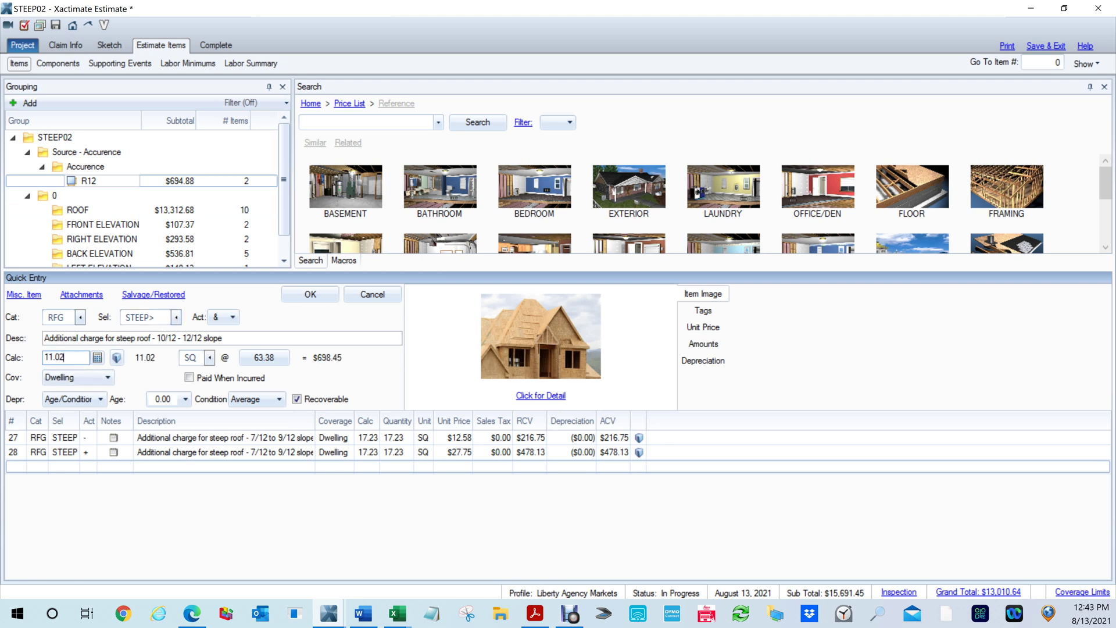
left_click(317, 293)
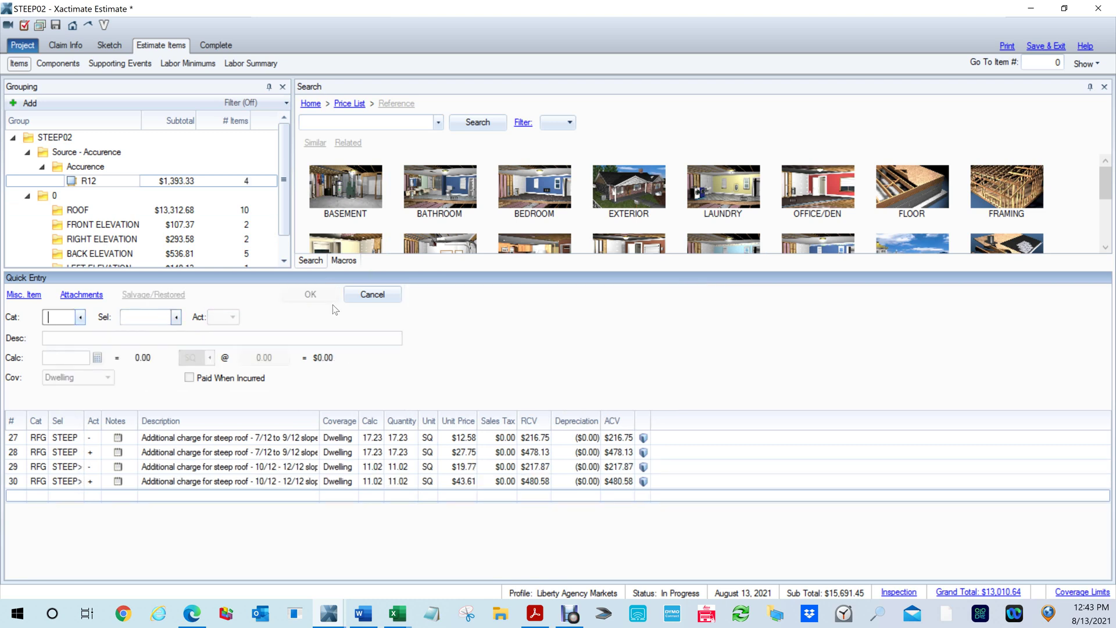
Copy the Pitch Above 12 squares total from cell R1 in Excel and return to Xactimate.
key("alt+Tab")
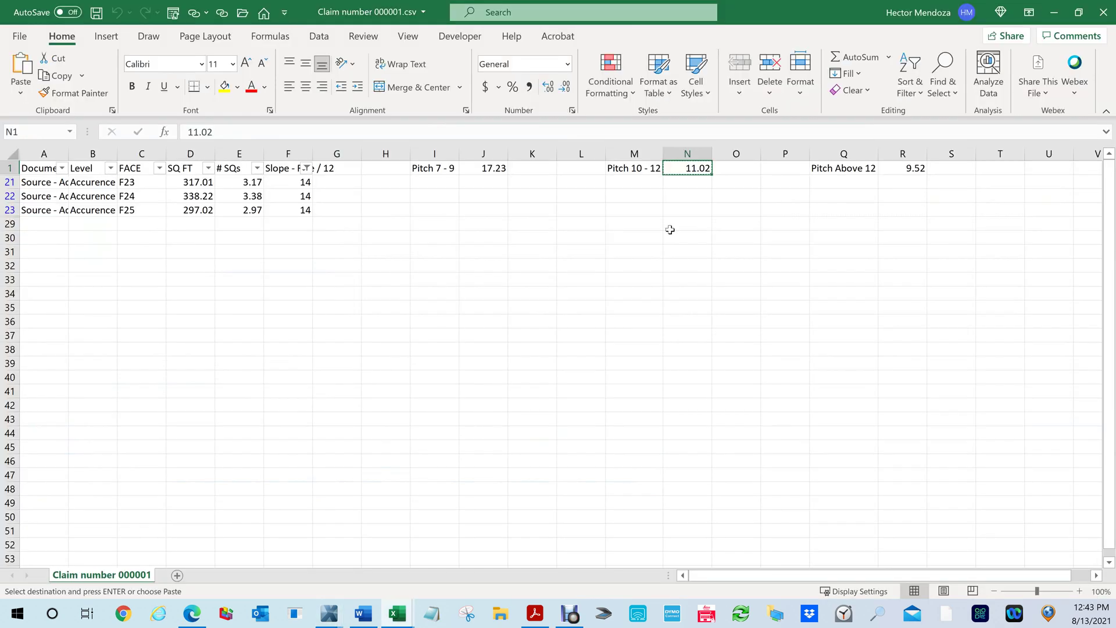
left_click(913, 167)
key("ctrl+c")
key("alt+Tab")
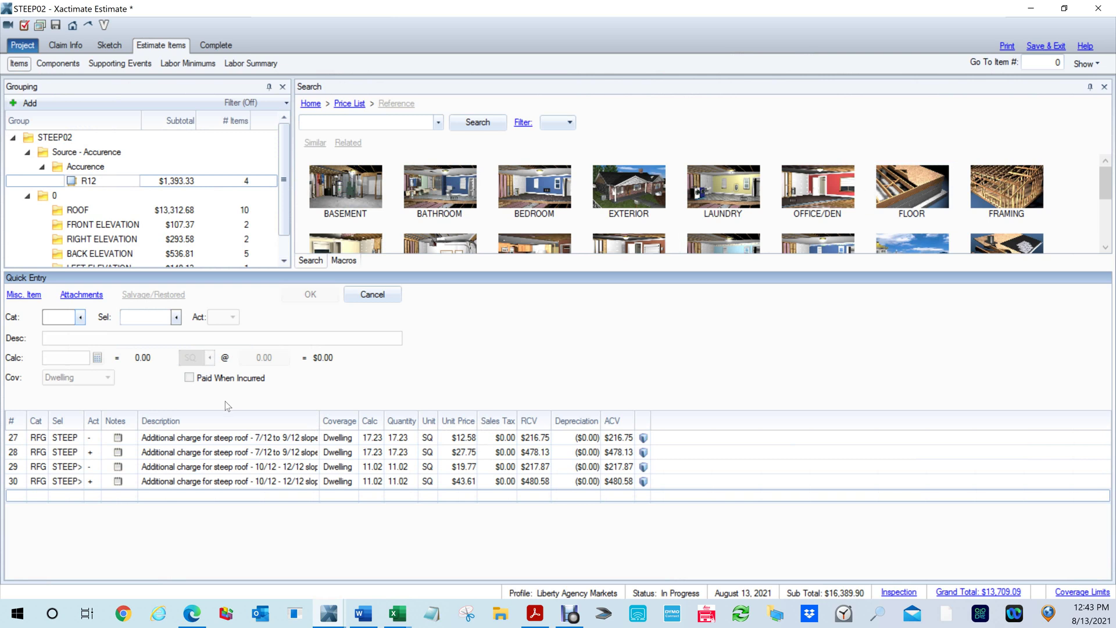
type("stee")
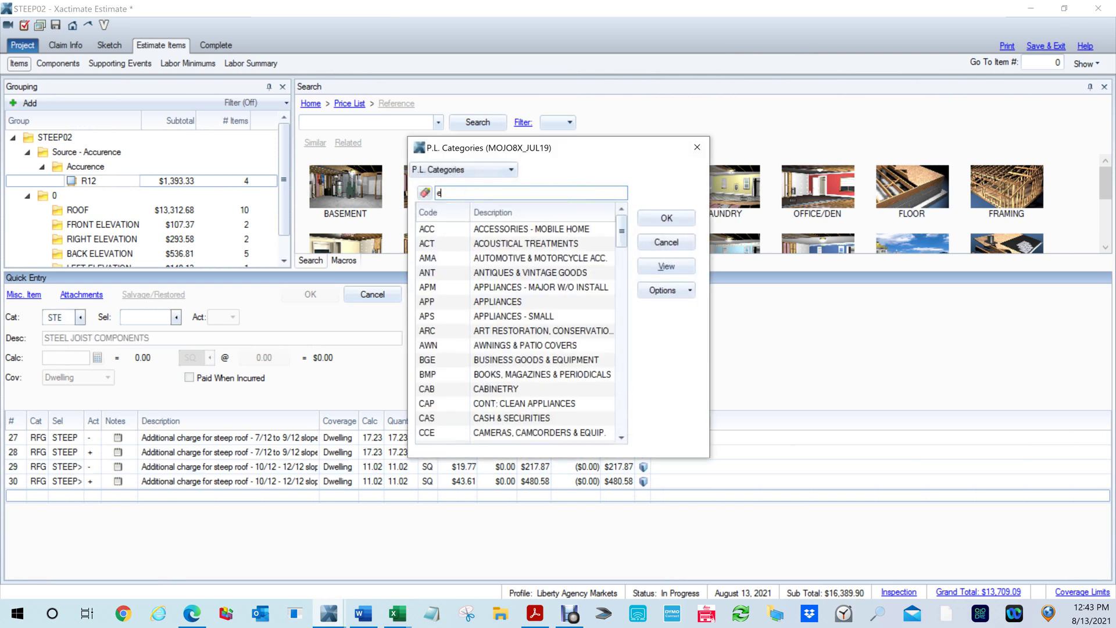
left_click(666, 242)
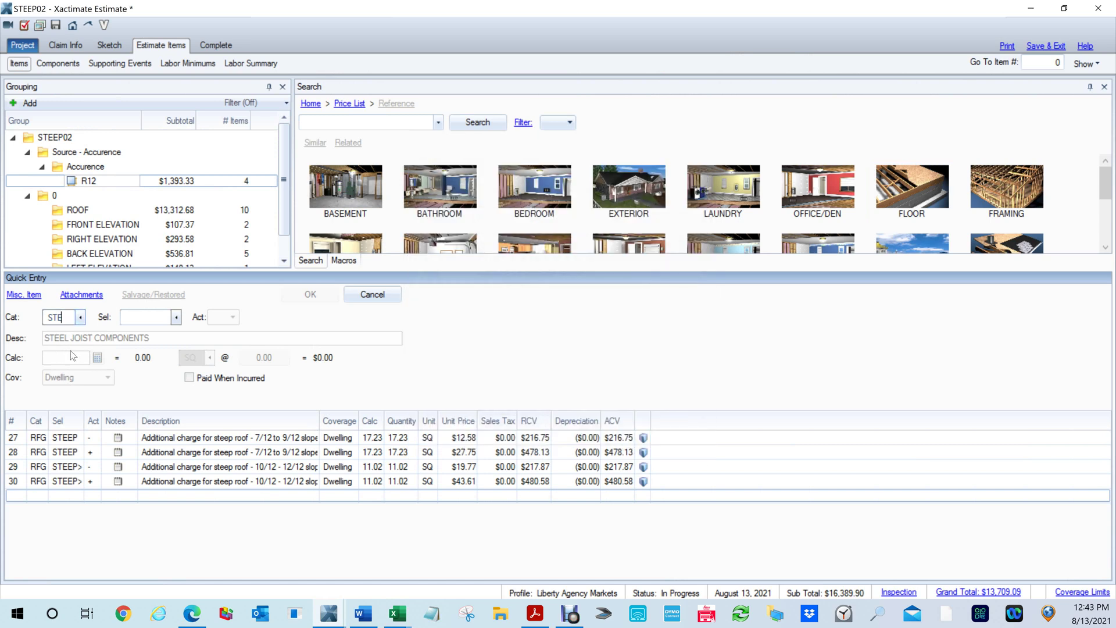
type("ST")
key("BackSpace")
Add an RFG STEEP>> line item for slopes greater than 12/12 with a quantity of 9.52.
type("rfg")
key("Tab")
type("st")
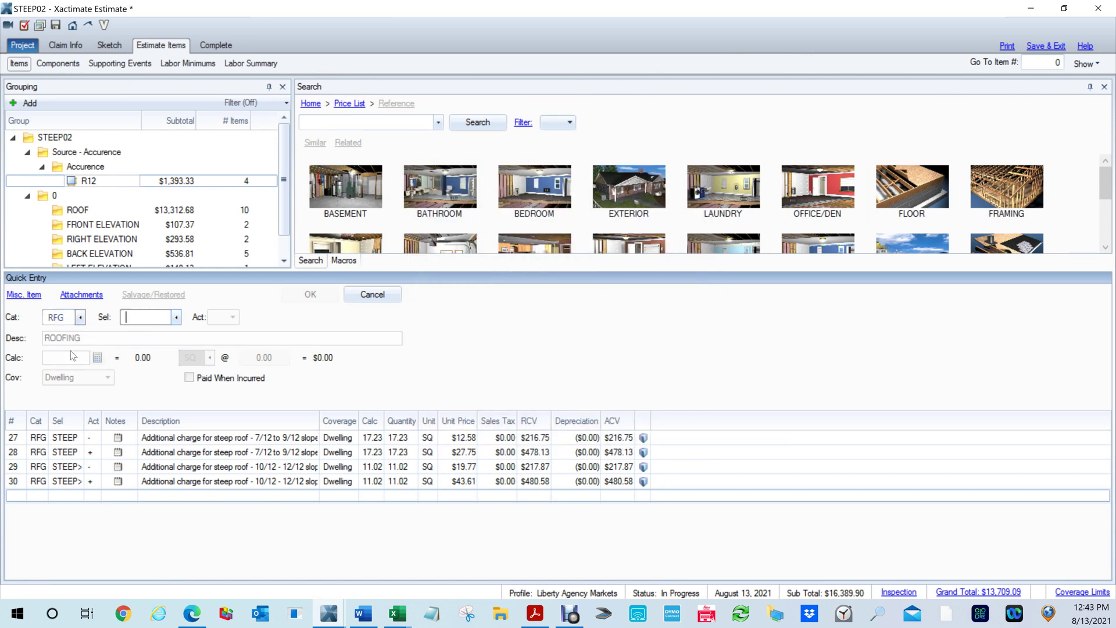
type("eep")
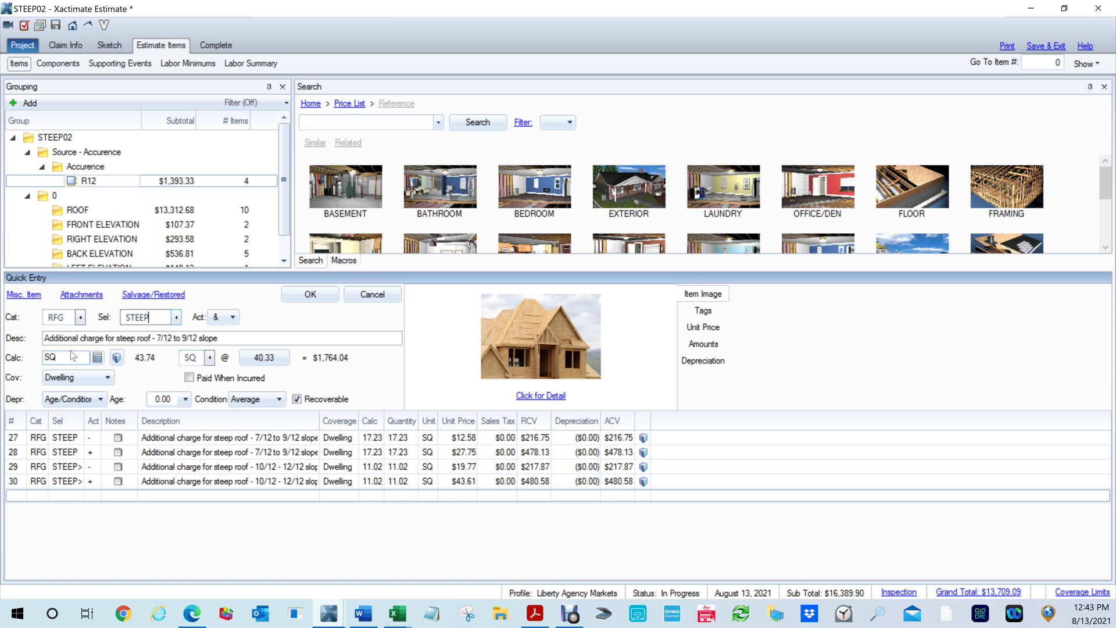
type(">>")
left_click(72, 356)
type("9.52")
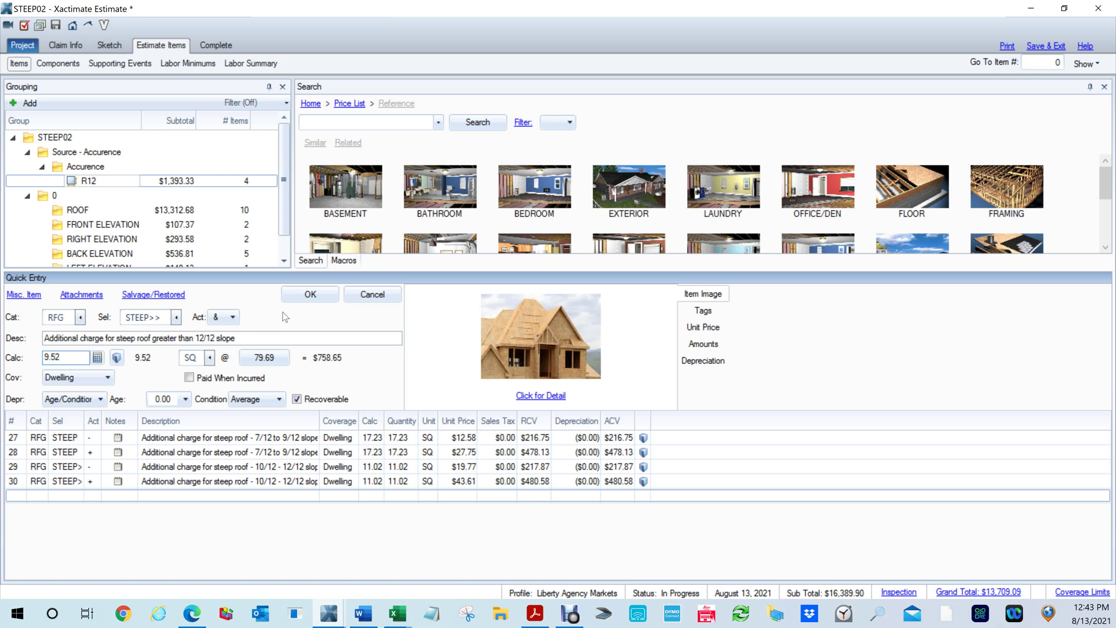
left_click(329, 294)
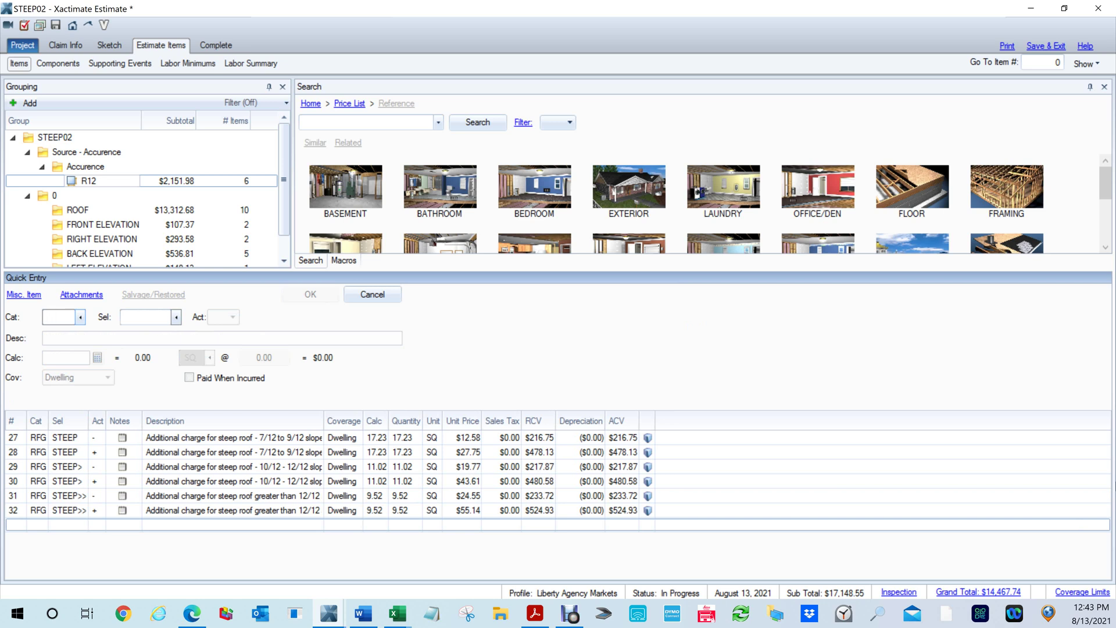
Switch to Excel, set the Pitch 7 - 9 total in cell J1 to 0, and undo that change.
key("alt+Tab")
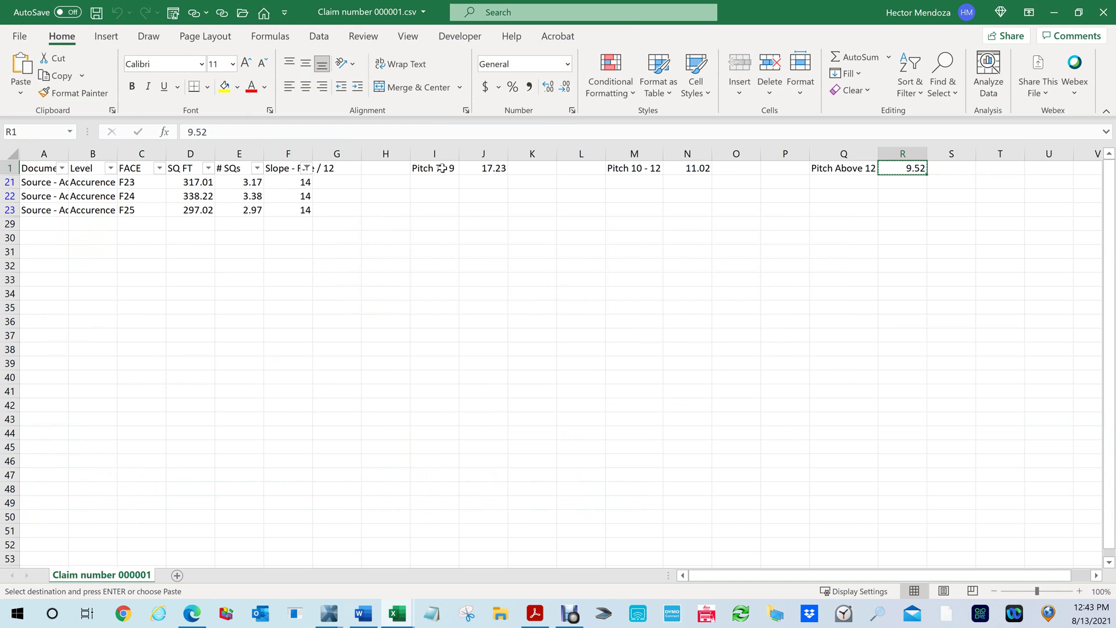
left_click(498, 168)
type("0")
left_click(581, 293)
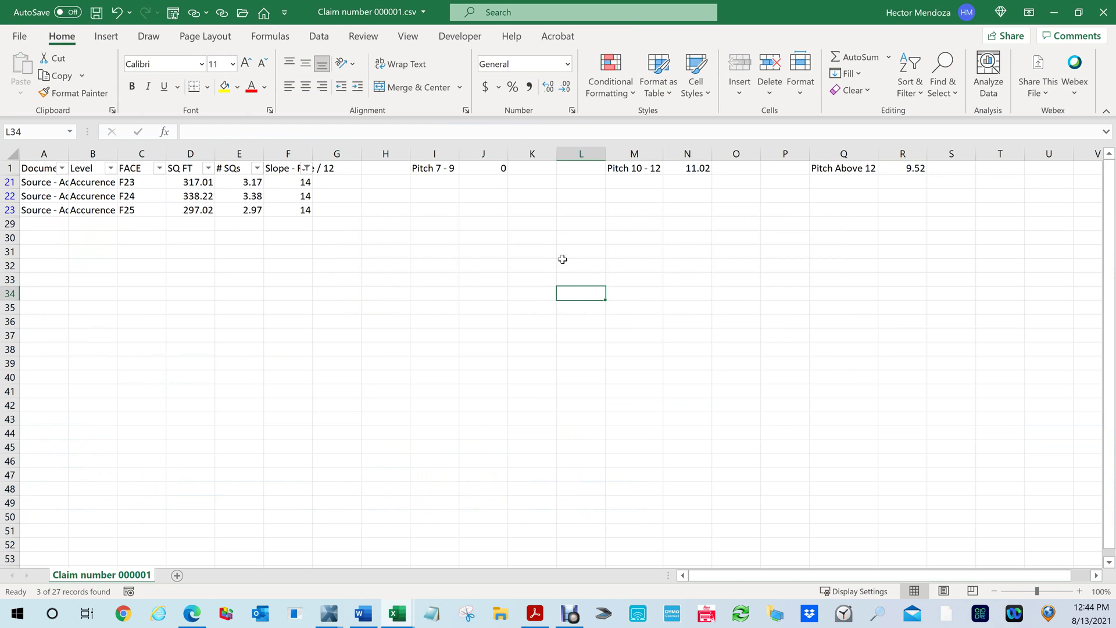
key("ctrl+z")
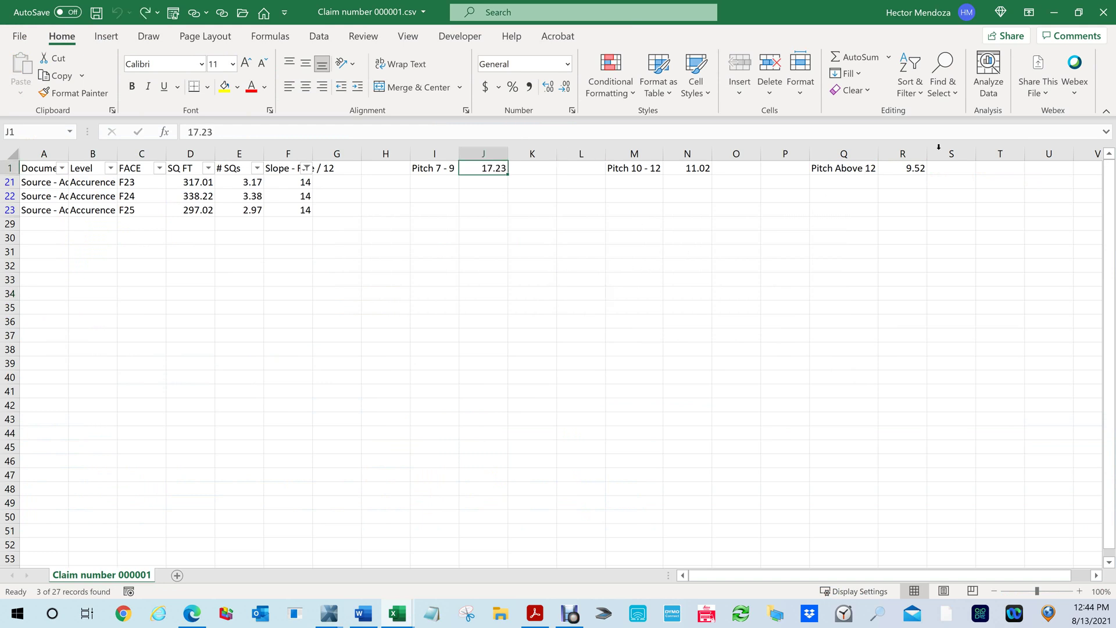
Set the Pitch Above 12 total in cell R1 to 0.
left_click(902, 168)
type("0")
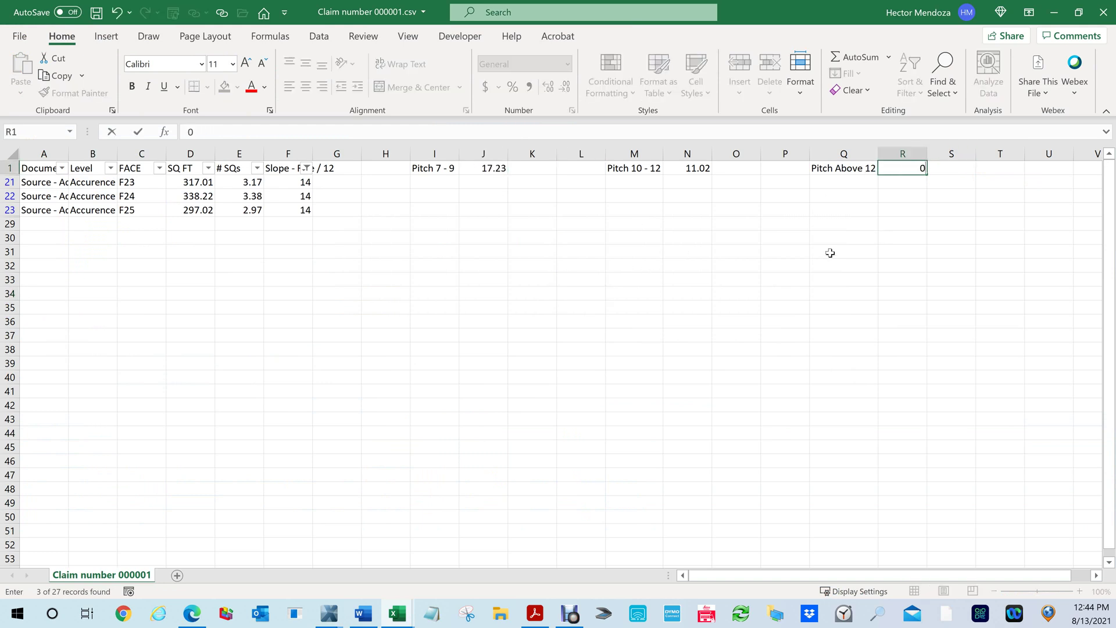
left_click(830, 252)
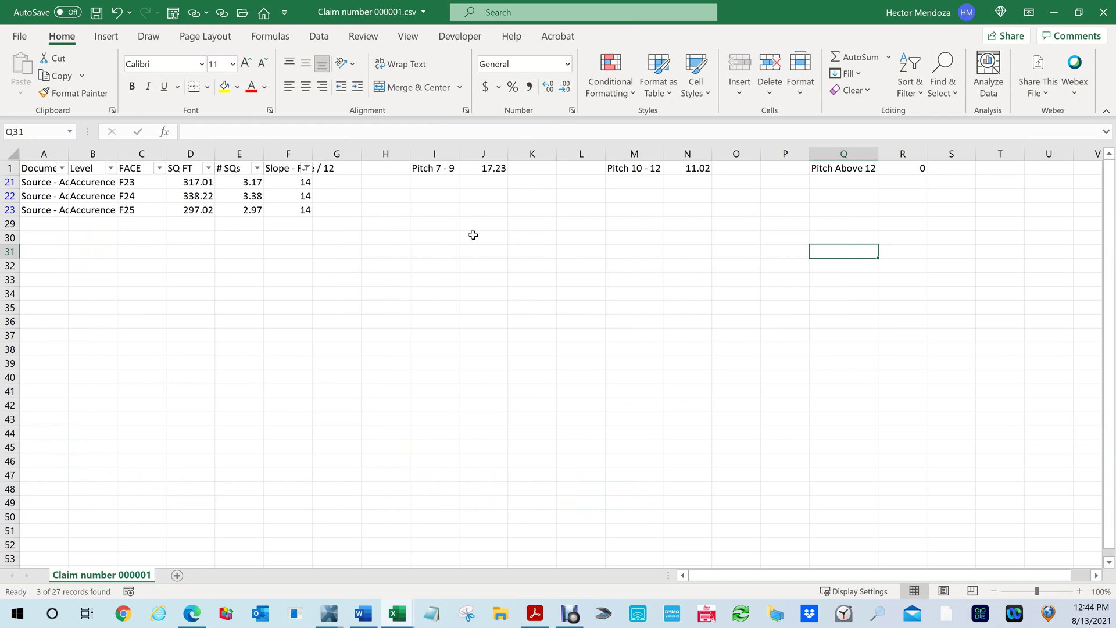
left_click(420, 181)
left_click(638, 182)
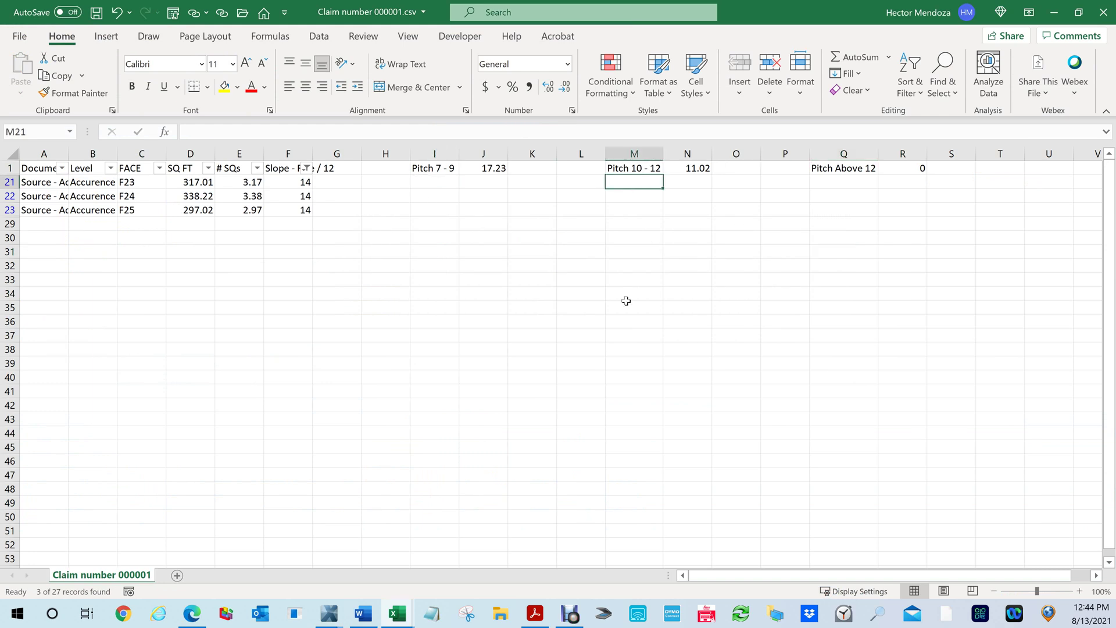
left_click_drag(626, 303, 630, 293)
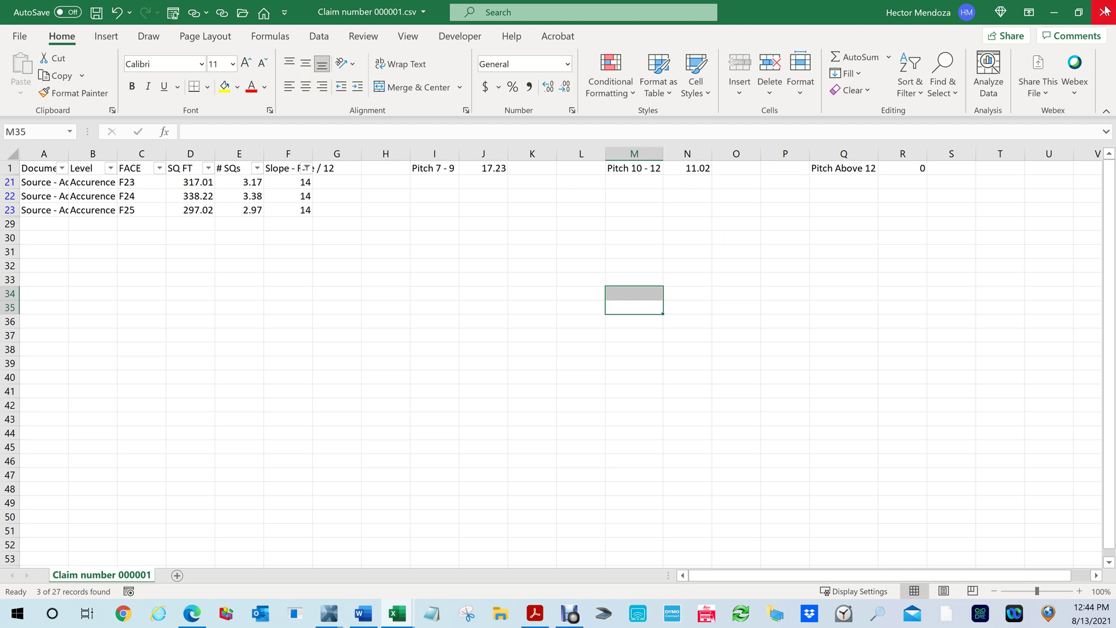
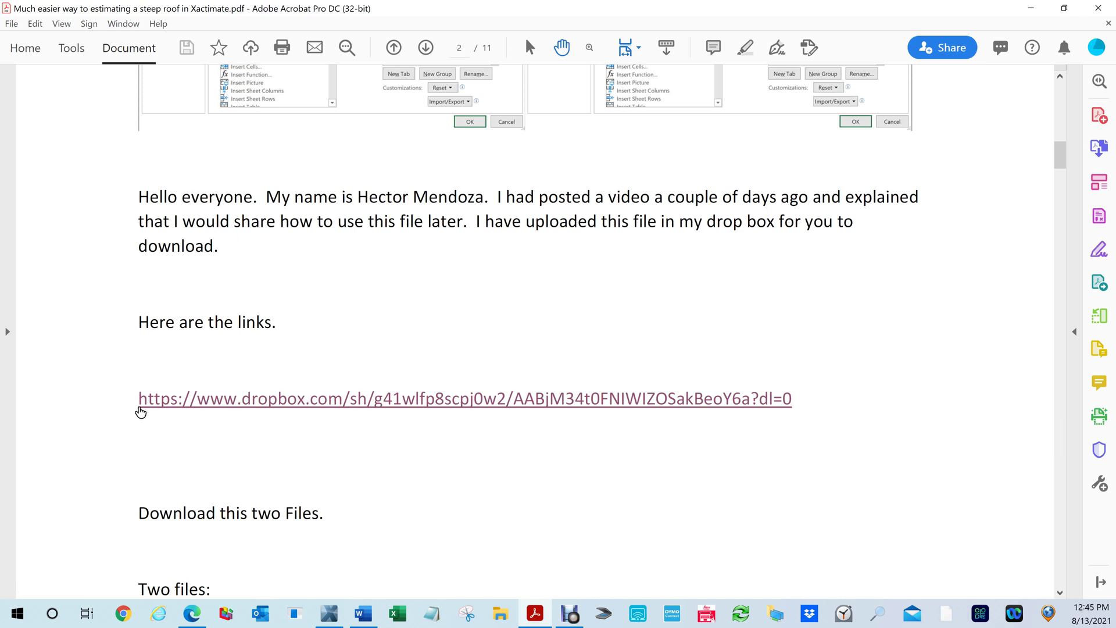
Download the shared Dropbox folder linked in the PDF and open the downloaded zip file.
left_click(349, 405)
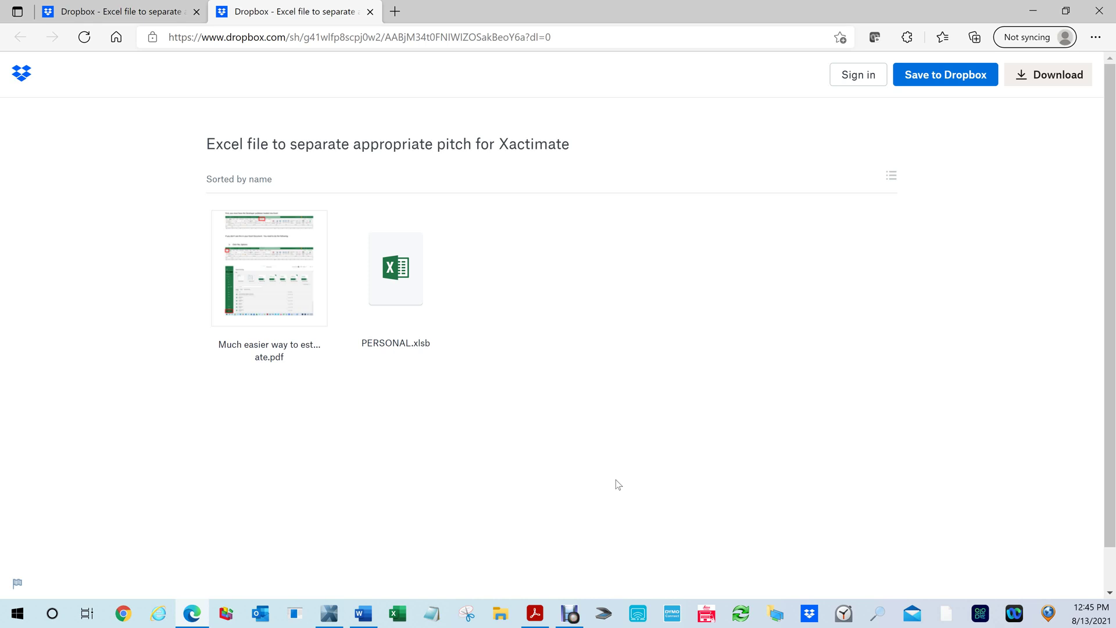
left_click(1040, 79)
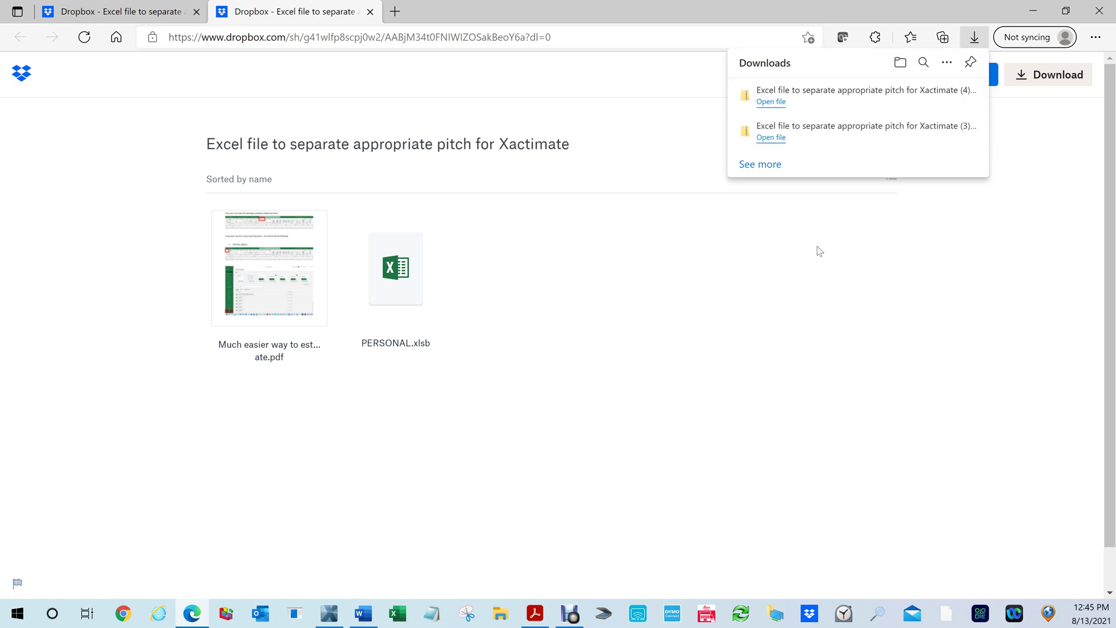
left_click(772, 102)
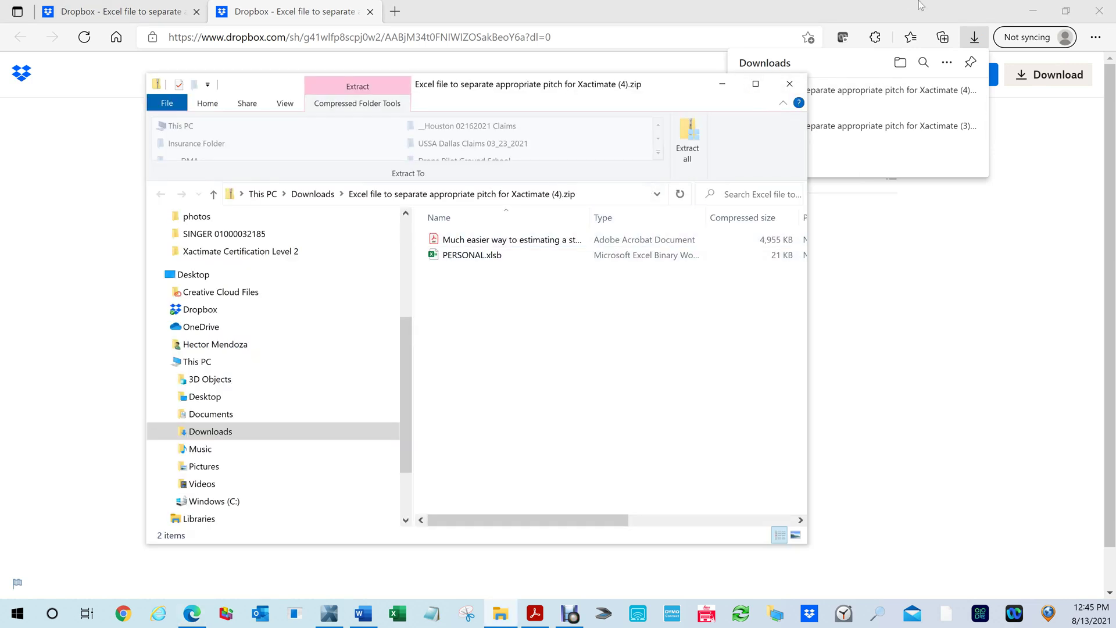
Copy PERSONAL.xlsb from the zip file to the desktop, replacing the existing copy.
left_click(1038, 13)
left_click(1037, 12)
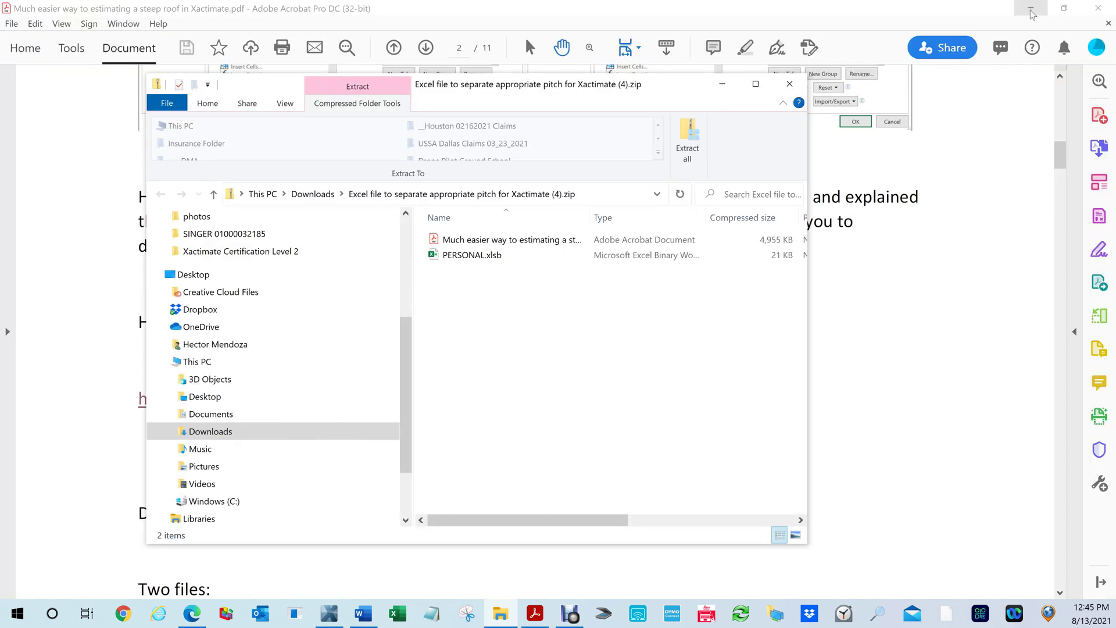
left_click(1037, 13)
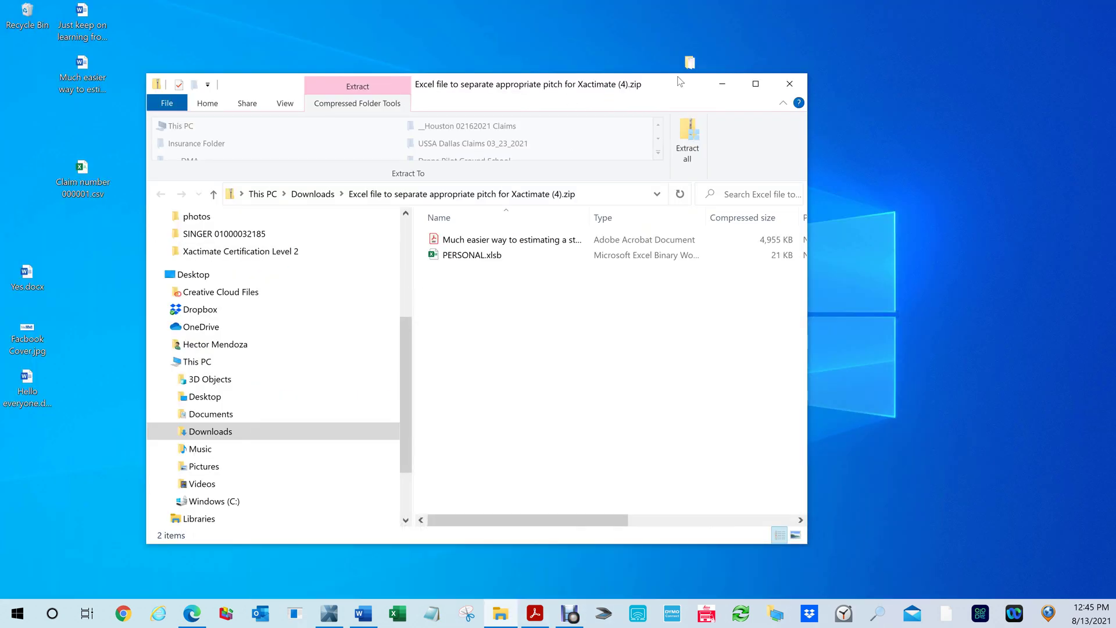
left_click_drag(671, 93, 980, 77)
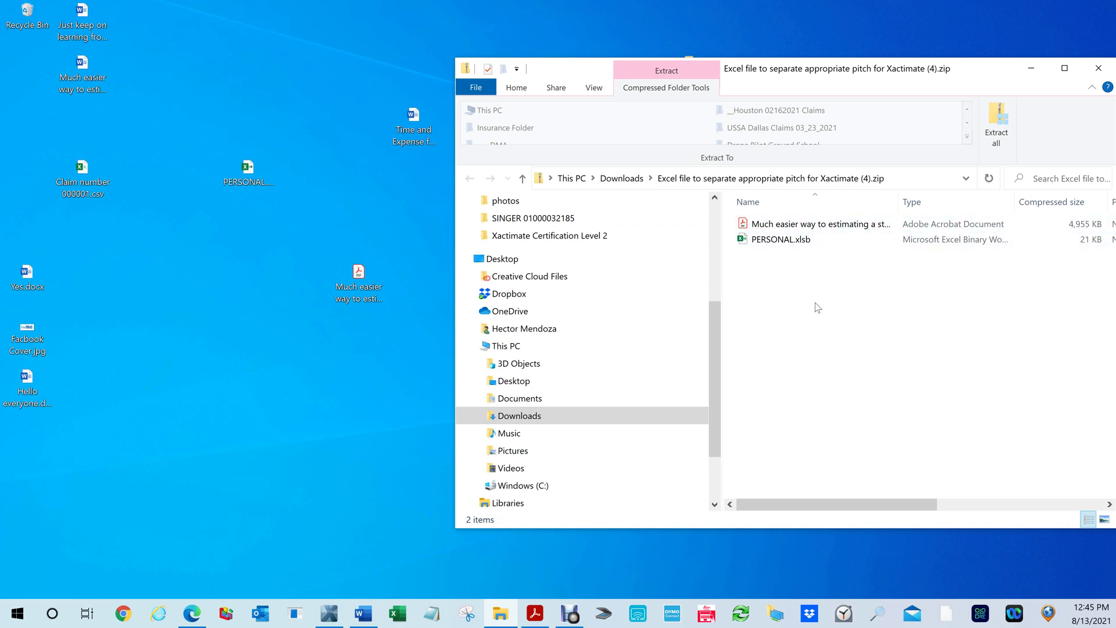
left_click_drag(742, 244, 279, 421)
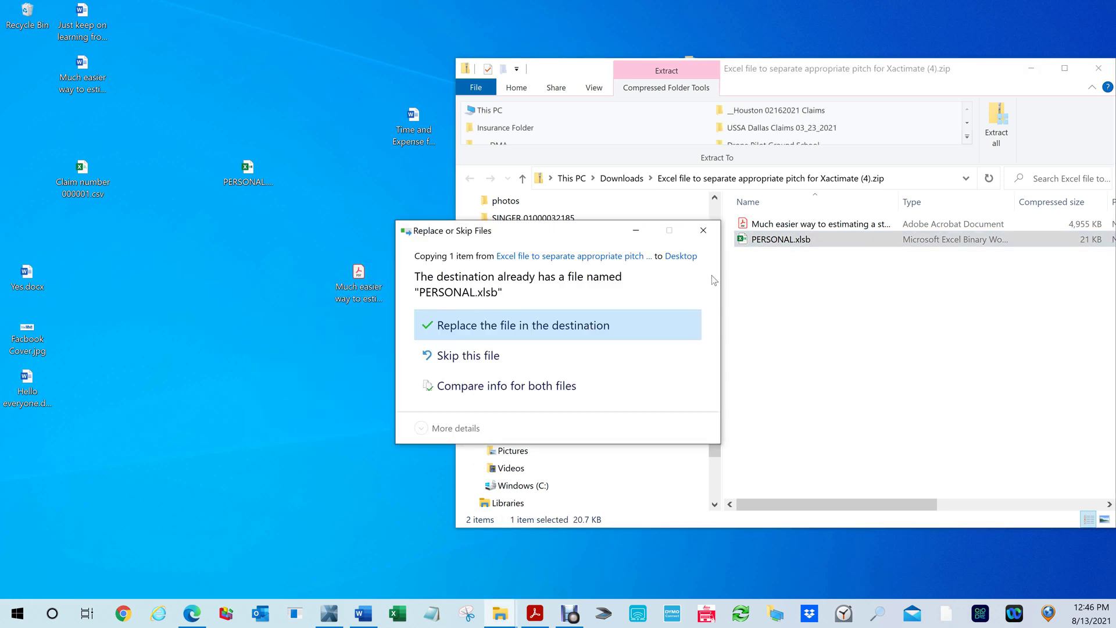
left_click(513, 326)
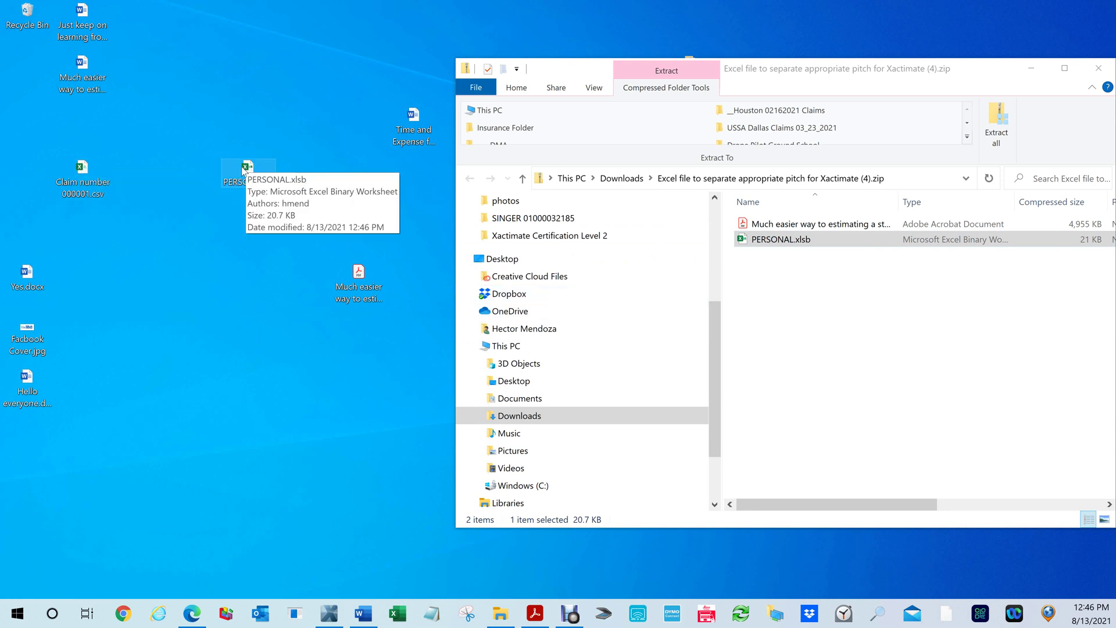
Place PERSONAL.xlsb beside the PDF on the desktop and close the zip window.
left_click_drag(250, 168, 250, 272)
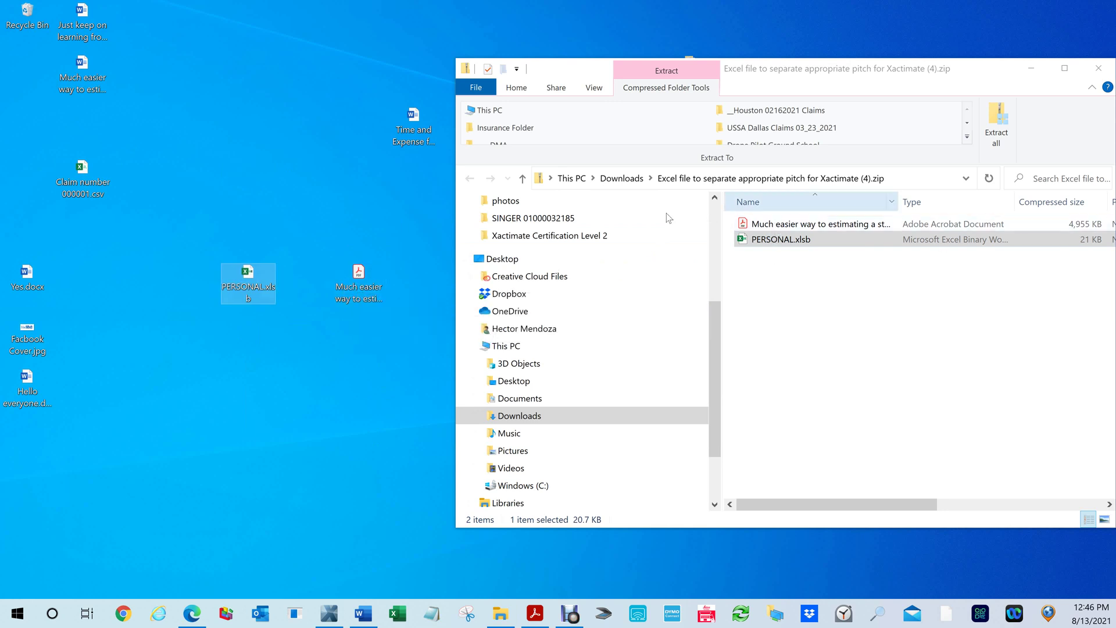
left_click_drag(935, 70, 609, 92)
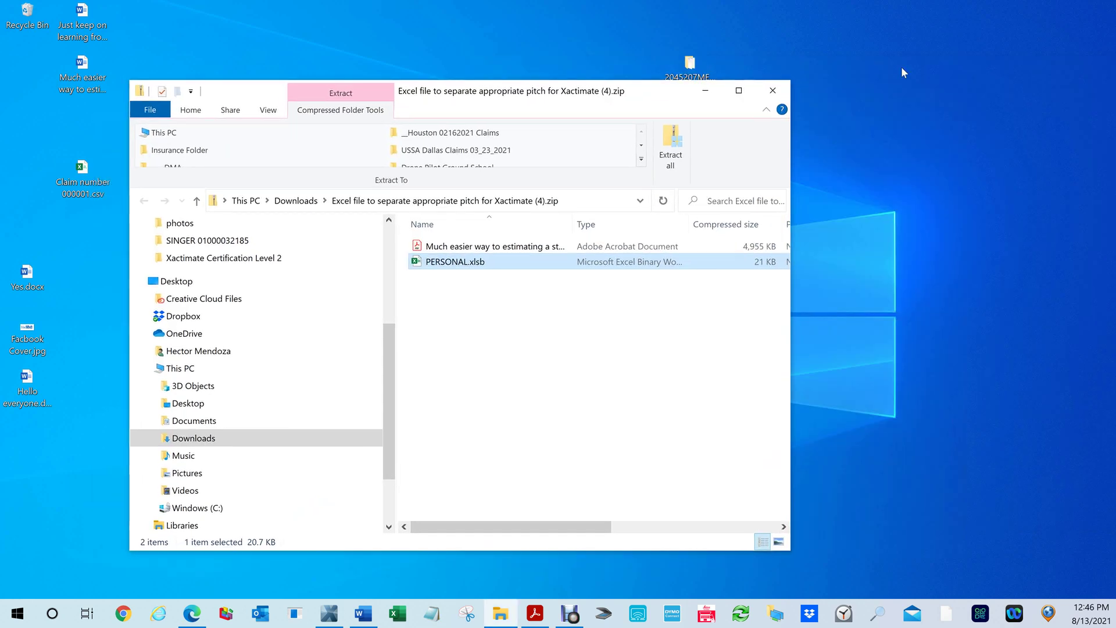
left_click(779, 90)
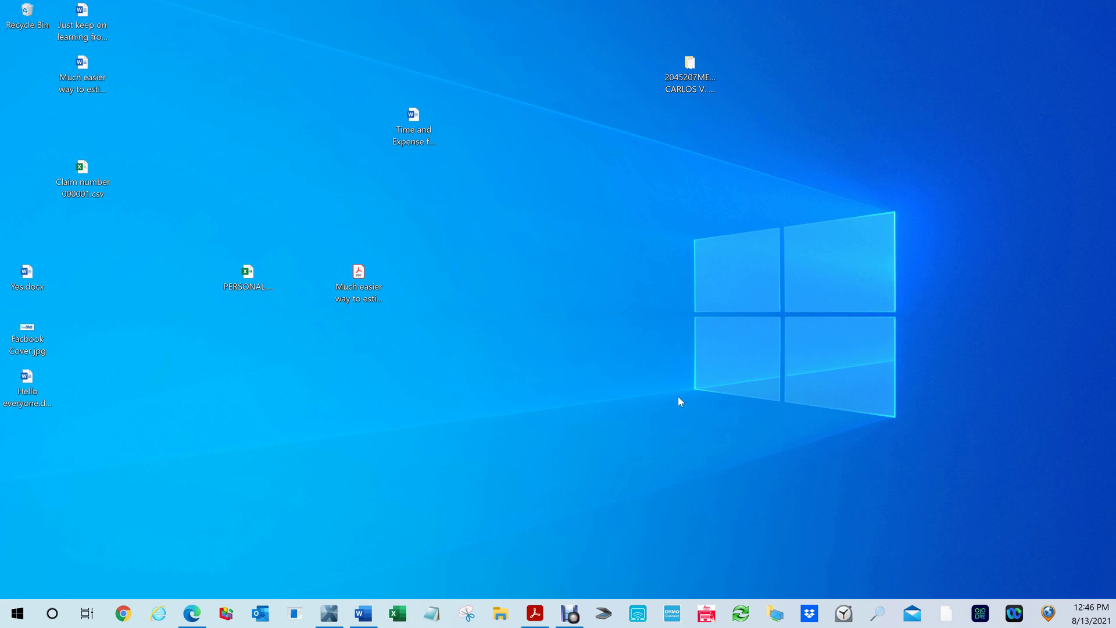
left_click_drag(250, 278, 303, 285)
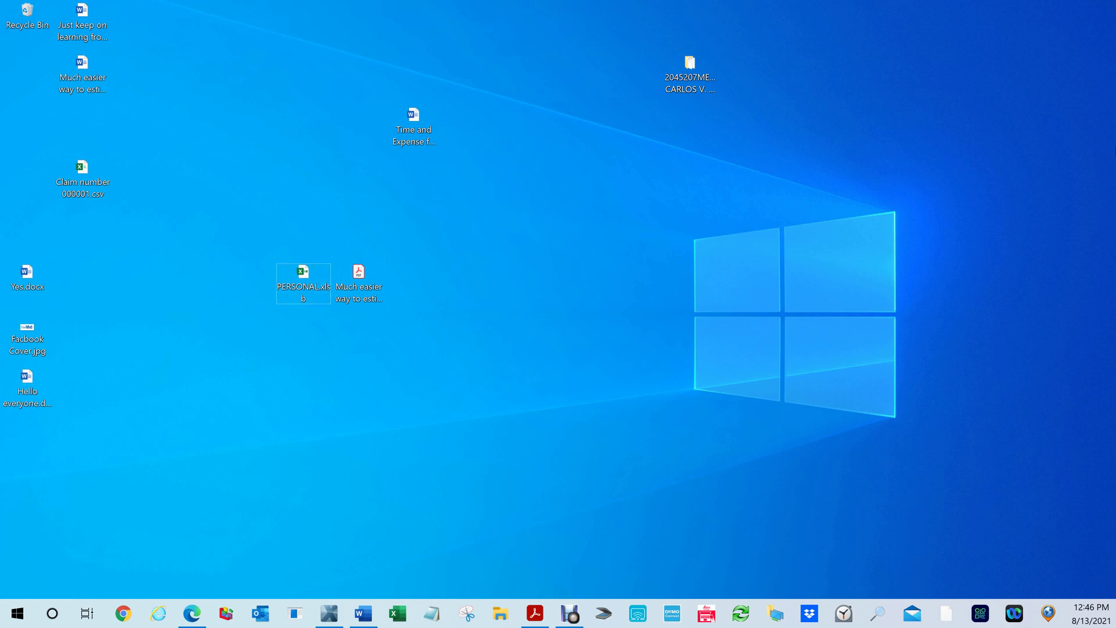
Switch to the instructions PDF in Acrobat and review its section on loading the Developer tab into Excel.
left_click(534, 615)
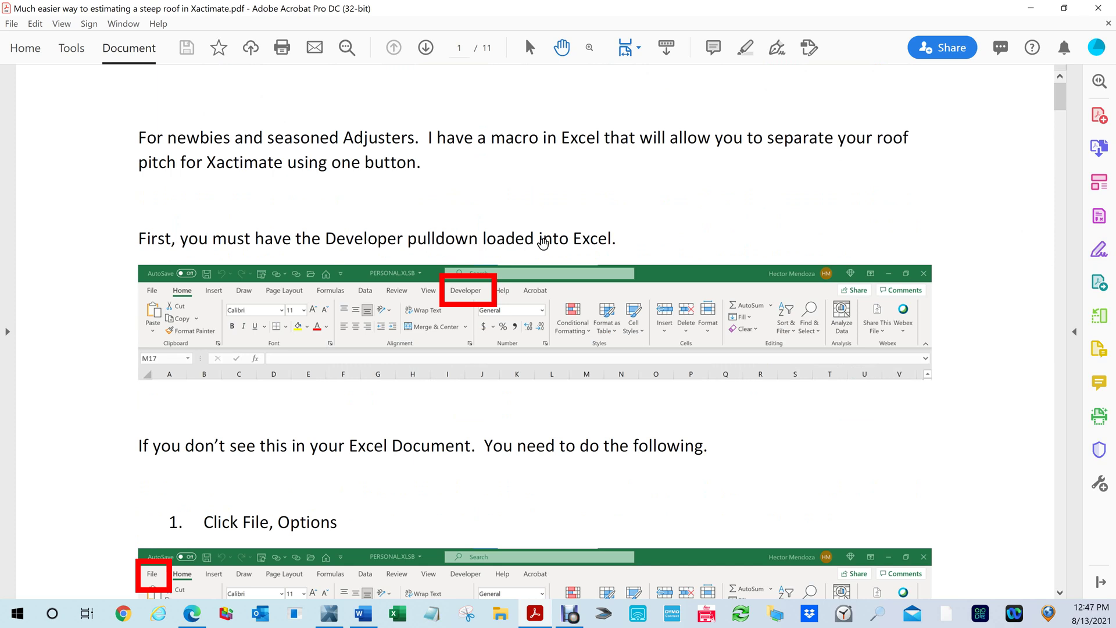
key("alt+Tab")
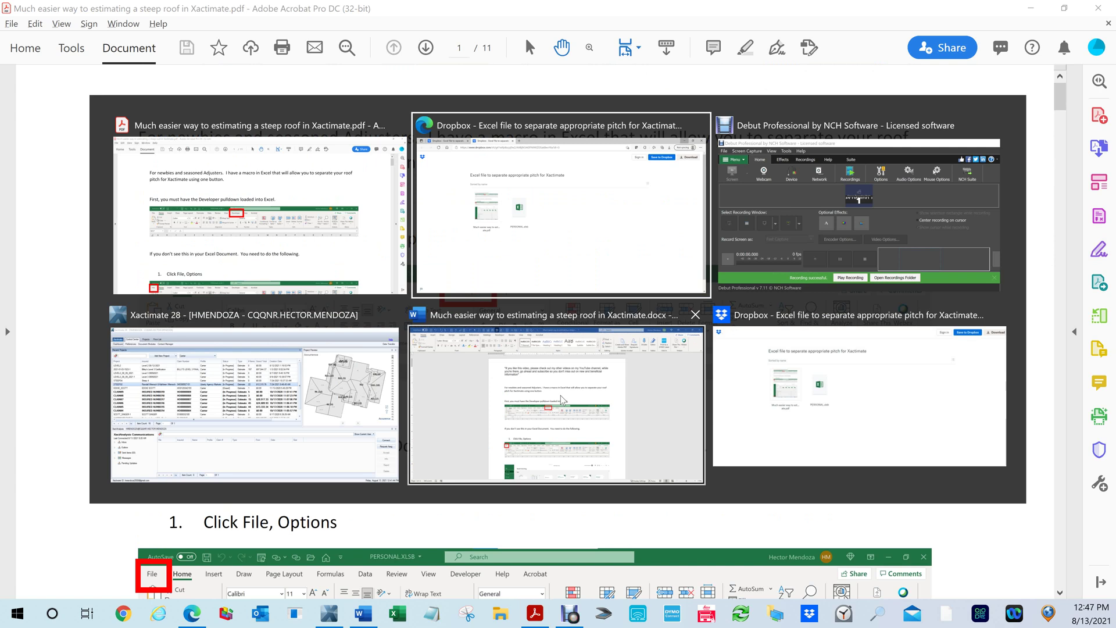
key("alt+Tab")
key("alt+Tab")
key("alt+Tab")
key("alt+Tab")
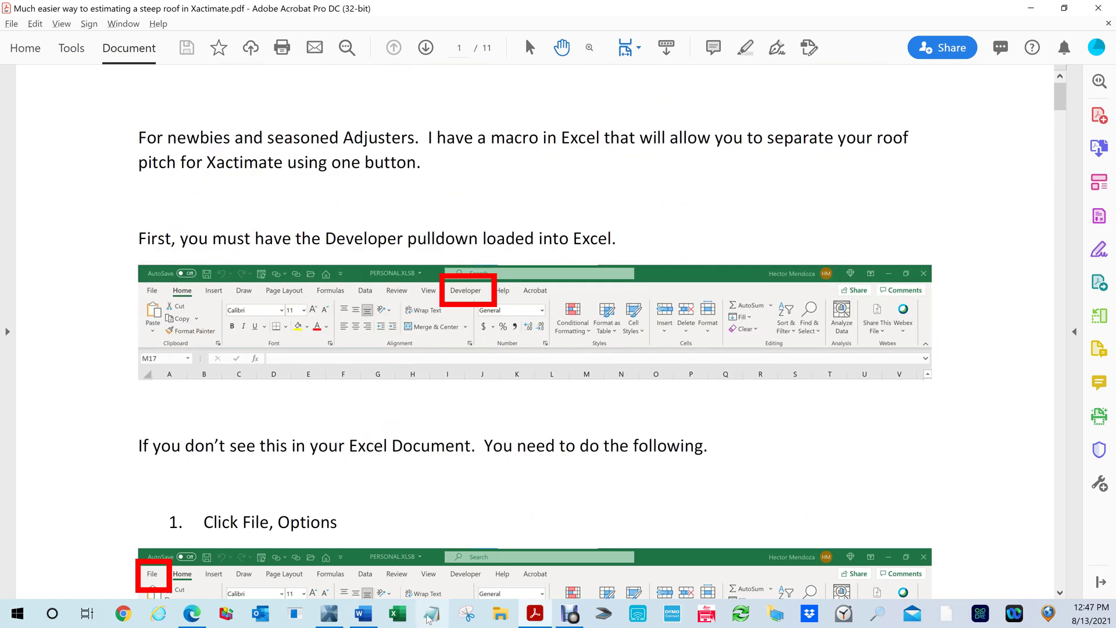
Open PERSONAL.xlsb from the desktop in Excel and compare its ribbon with the PDF instructions.
left_click(430, 615)
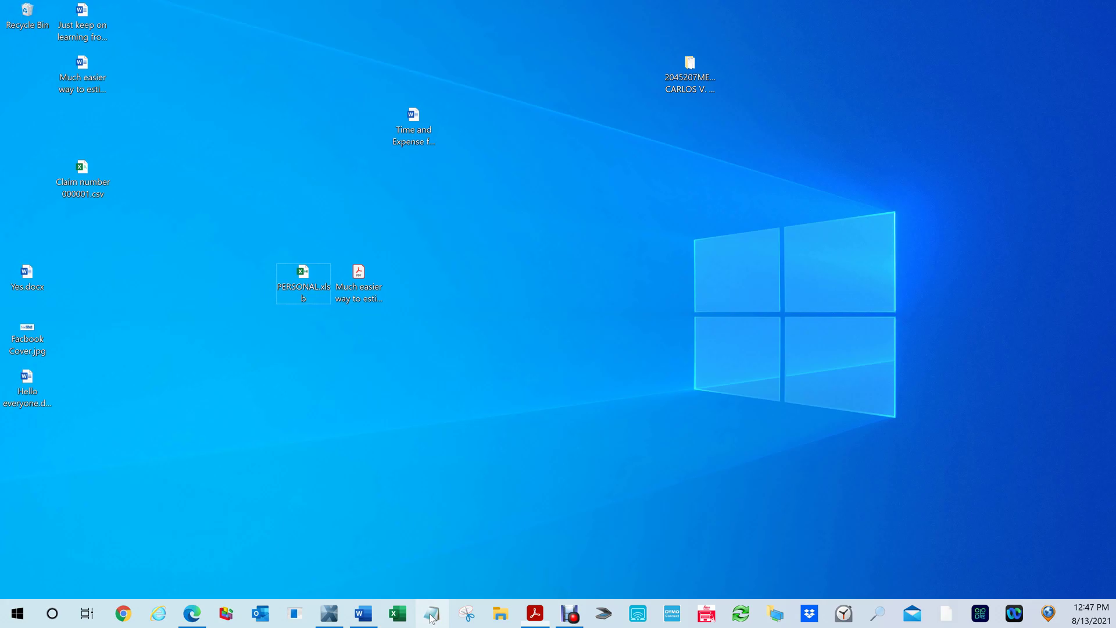
double_click(302, 274)
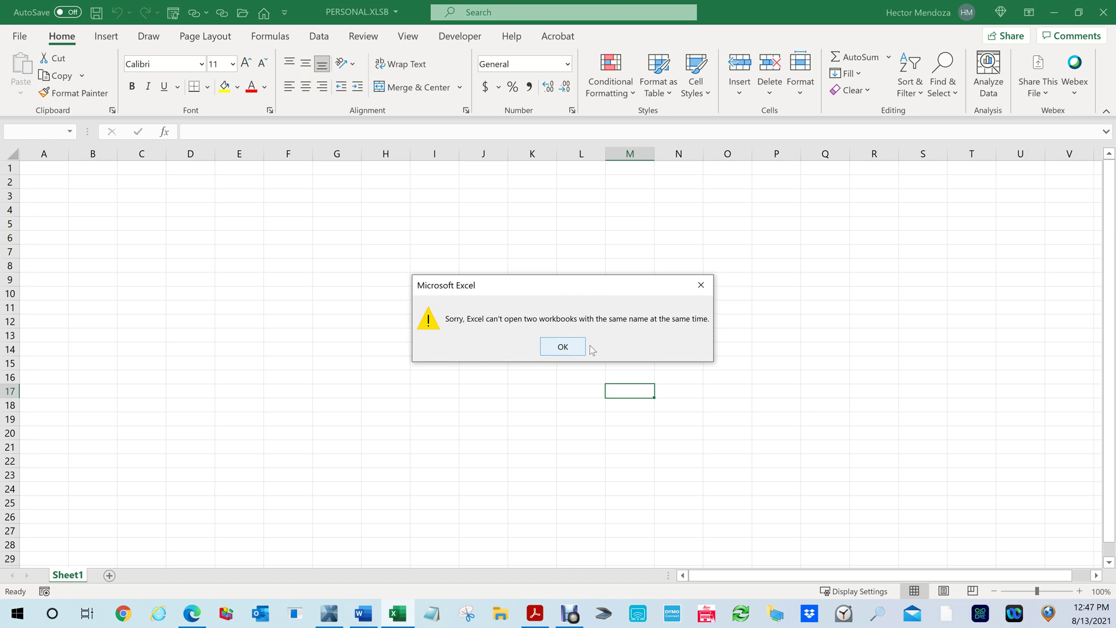
left_click(569, 349)
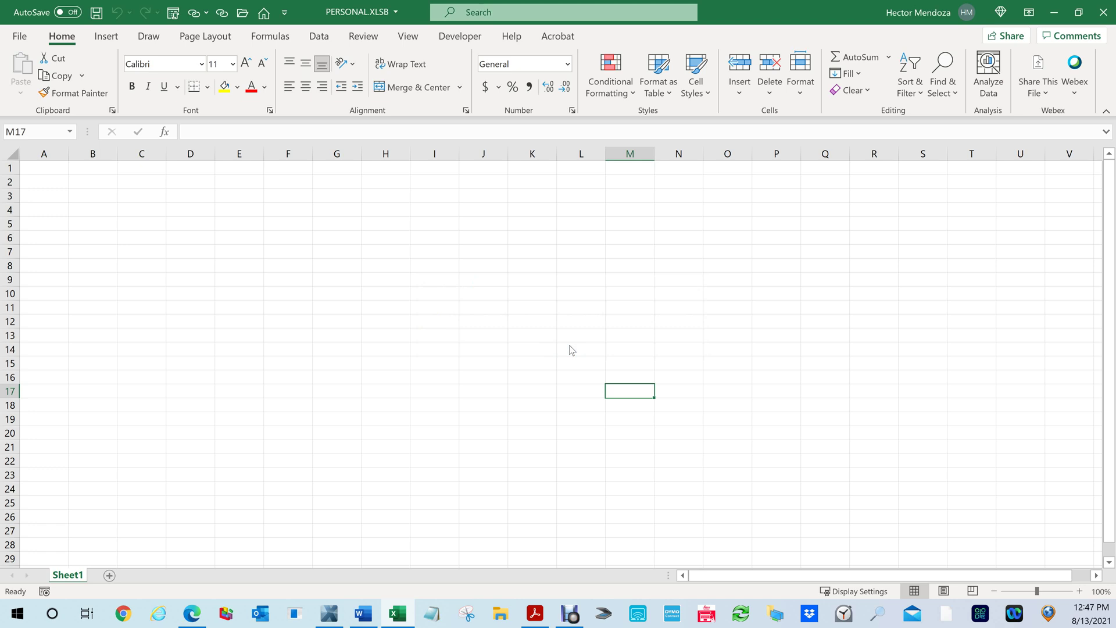
key("alt+Tab")
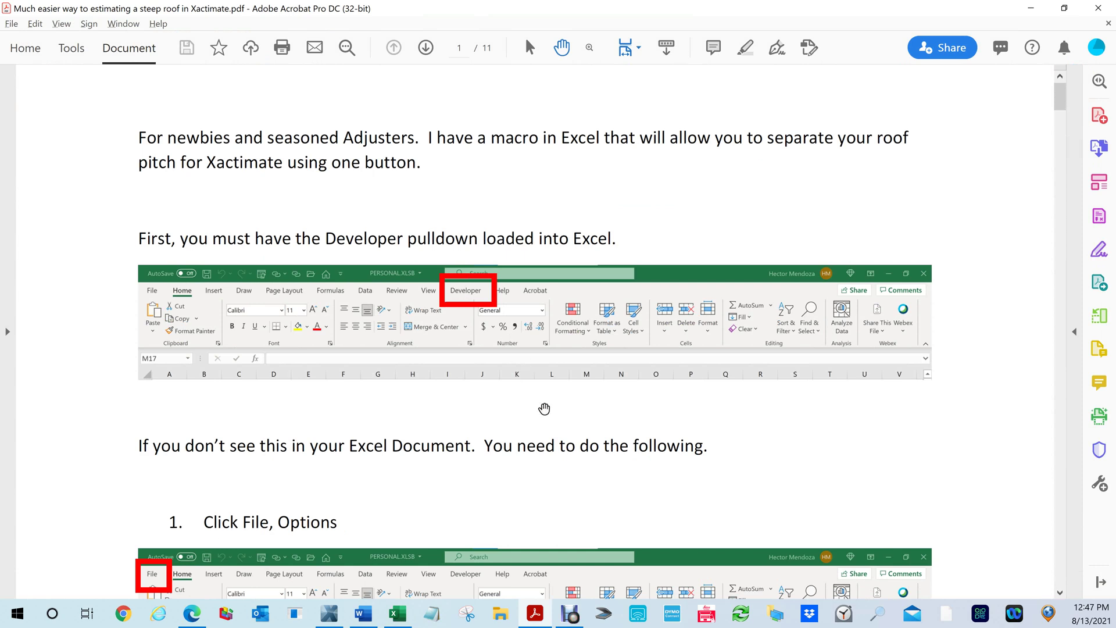
key("alt+Tab")
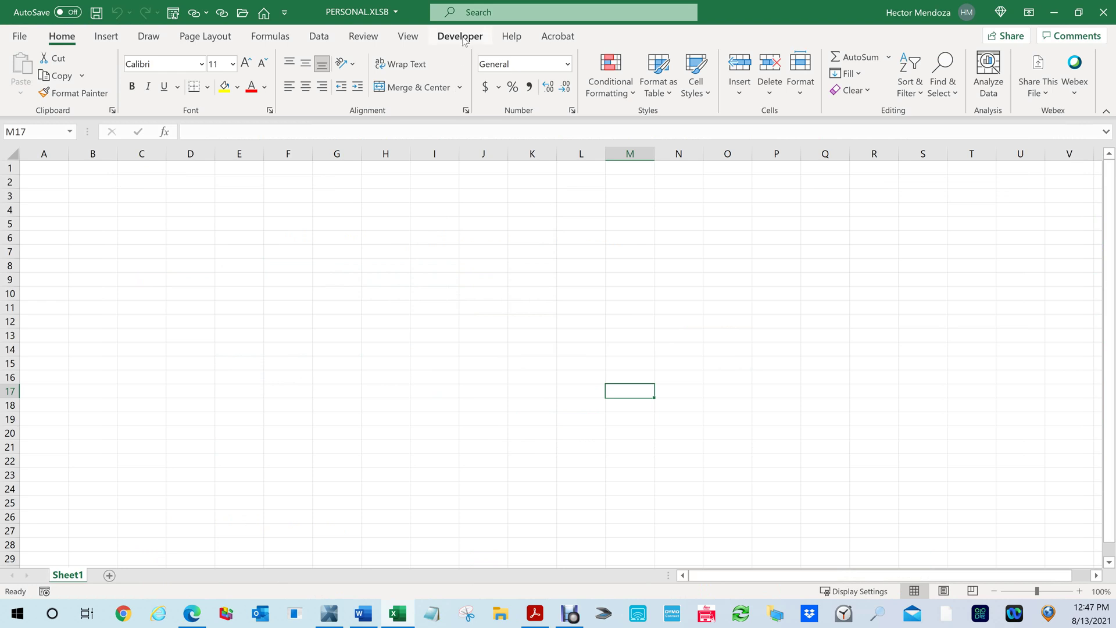
Hide the Developer tab from the Excel ribbon through the ribbon customization options.
left_click(18, 40)
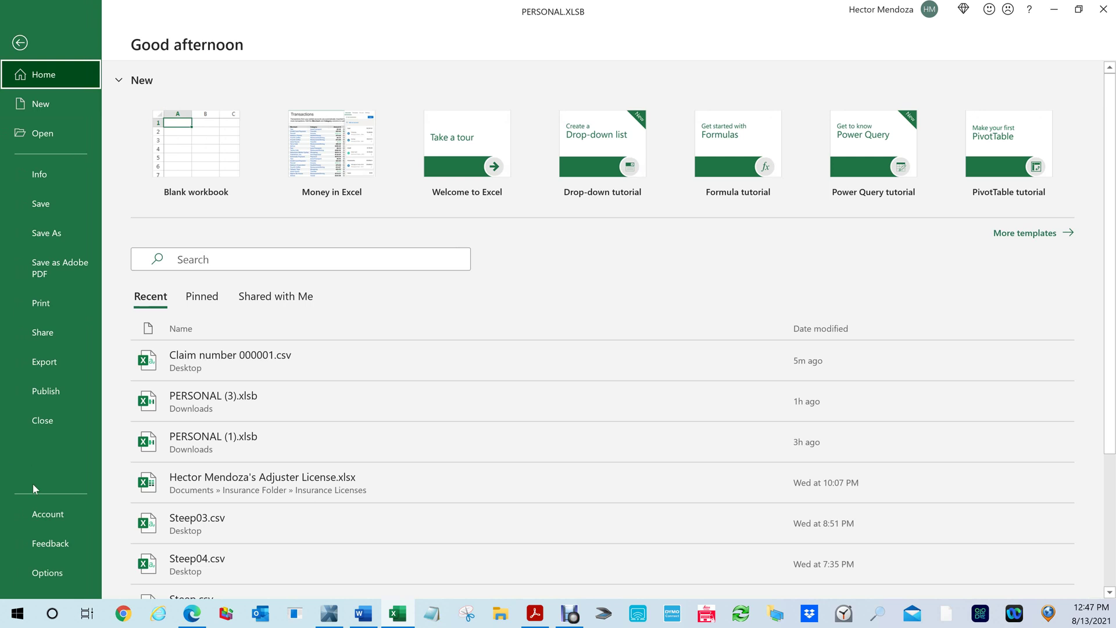
left_click(41, 572)
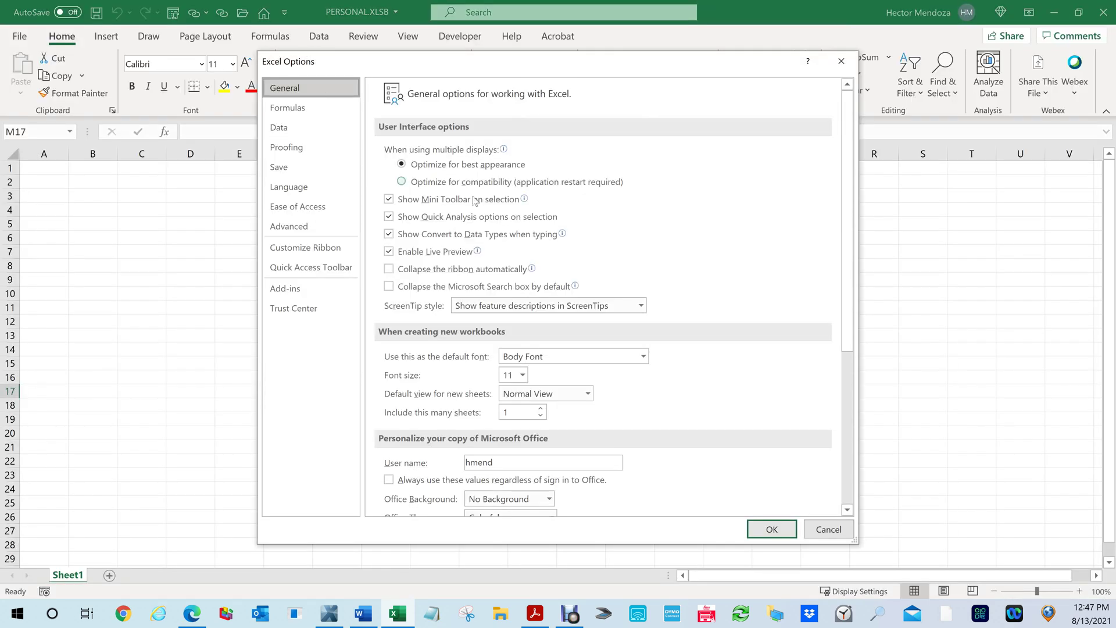
left_click(332, 250)
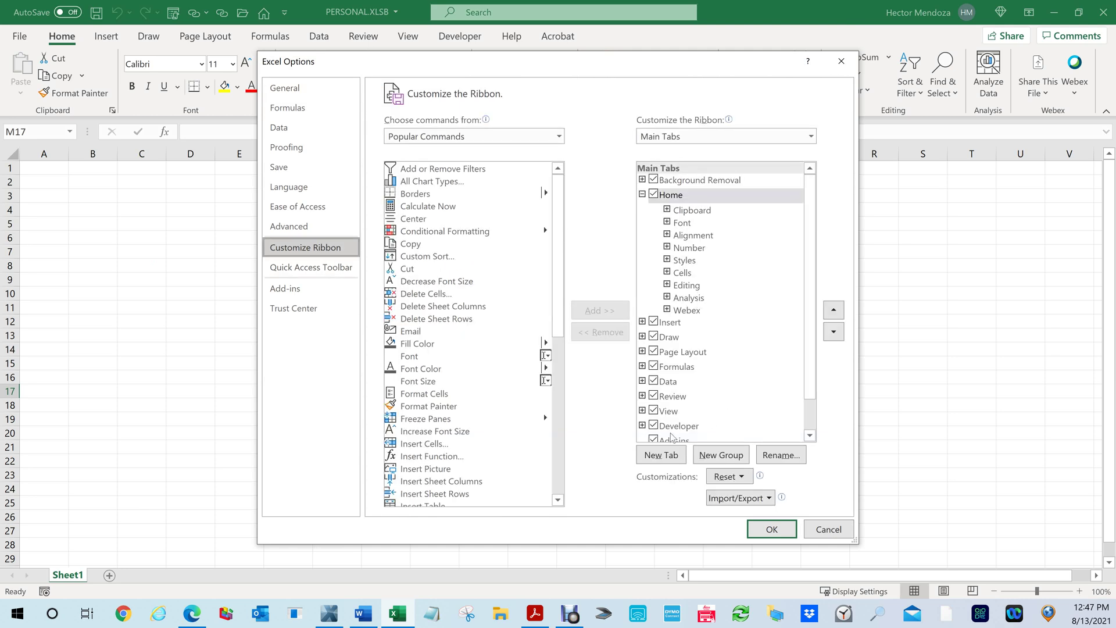
left_click(653, 427)
left_click(772, 530)
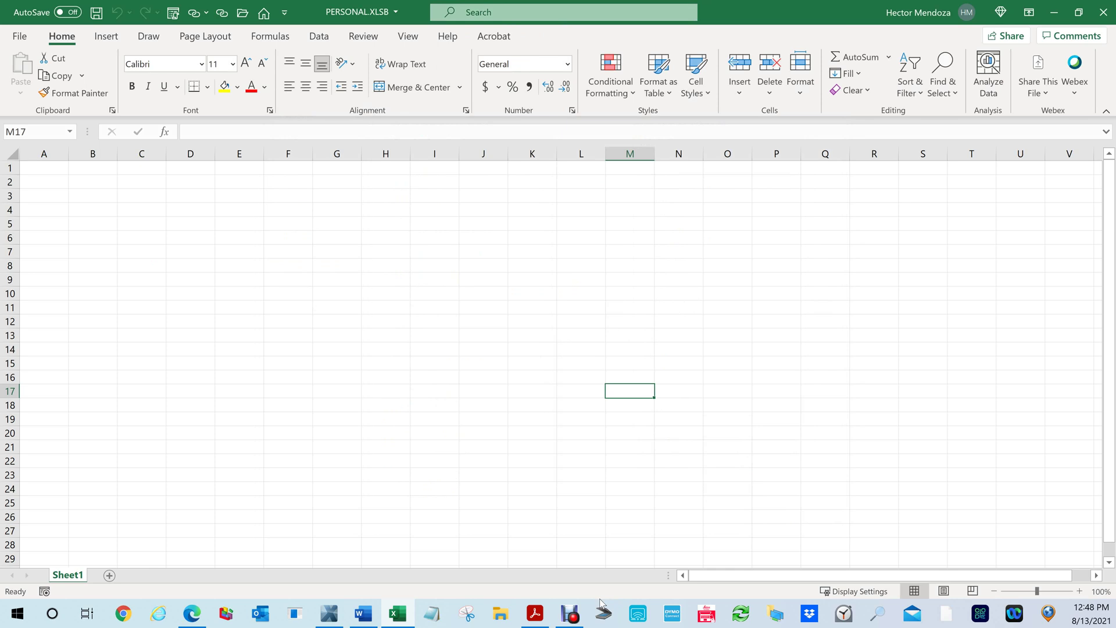
Enable the Developer tab in the main tabs of Excel's ribbon customization options.
left_click(19, 37)
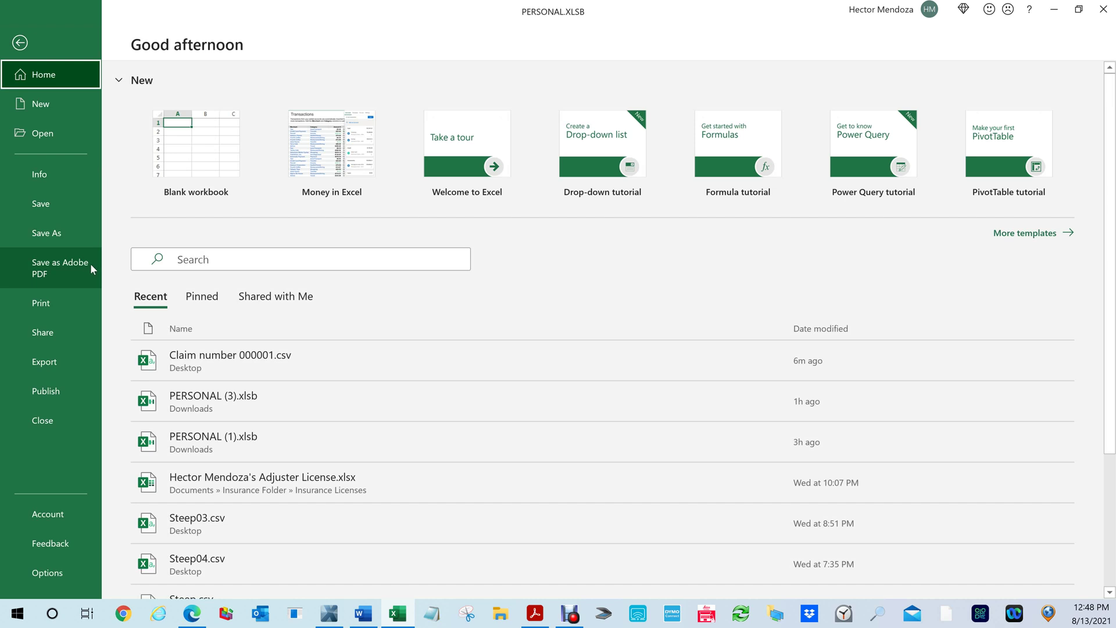
left_click(37, 574)
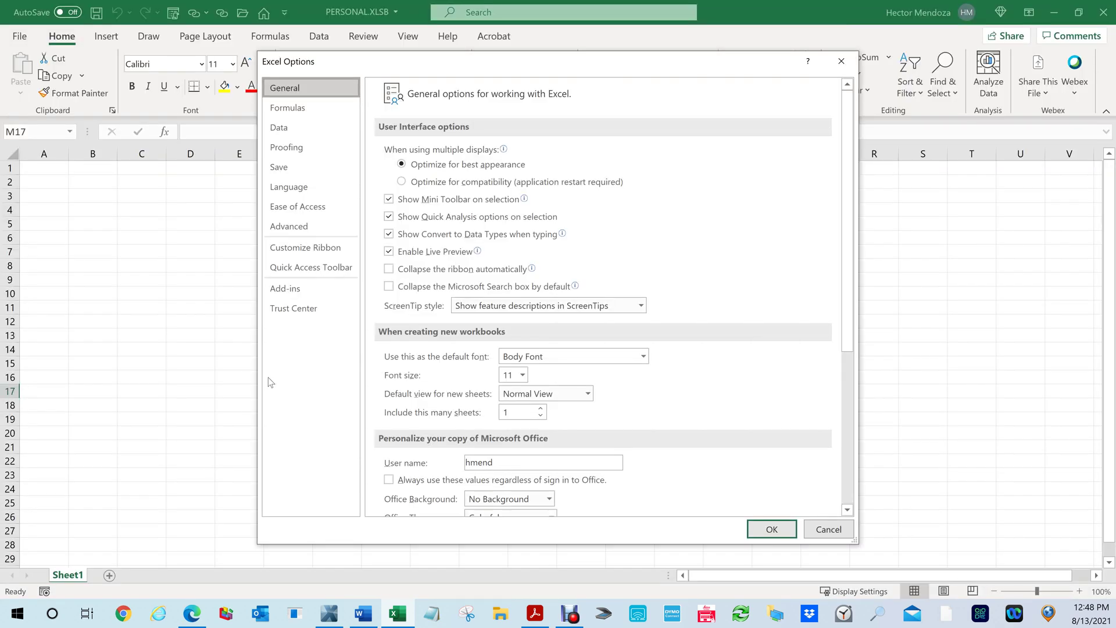
left_click(306, 248)
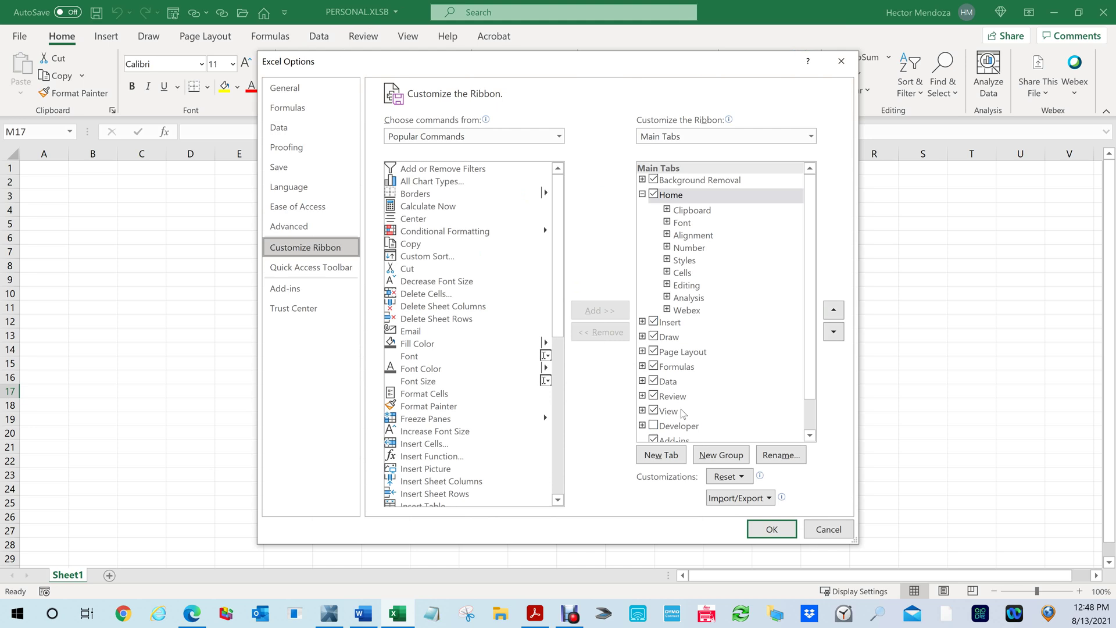
left_click(654, 426)
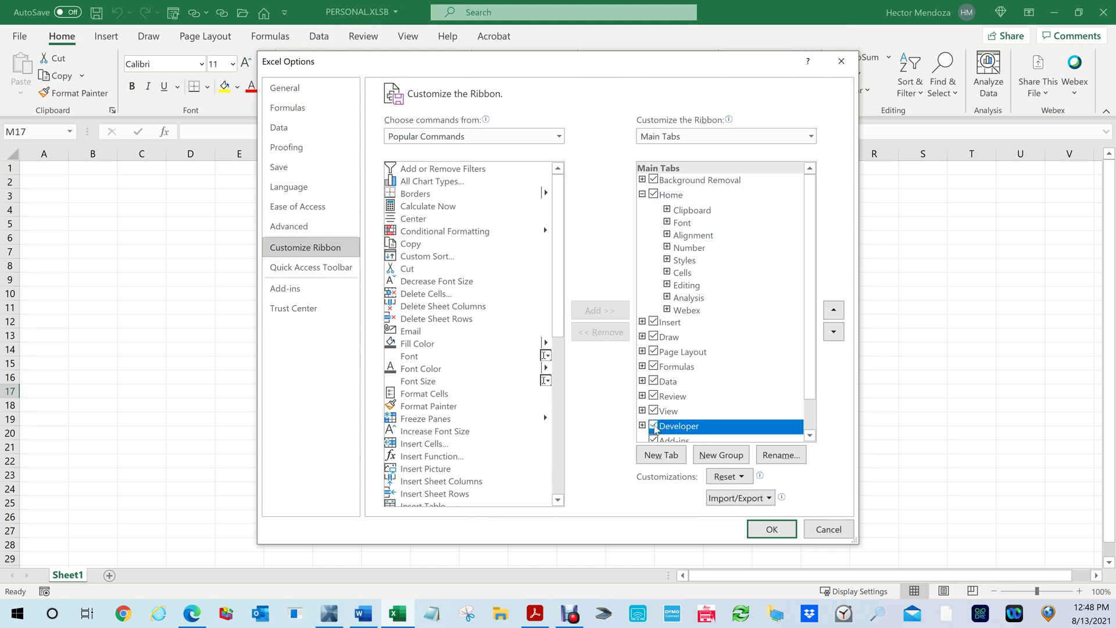
left_click(772, 529)
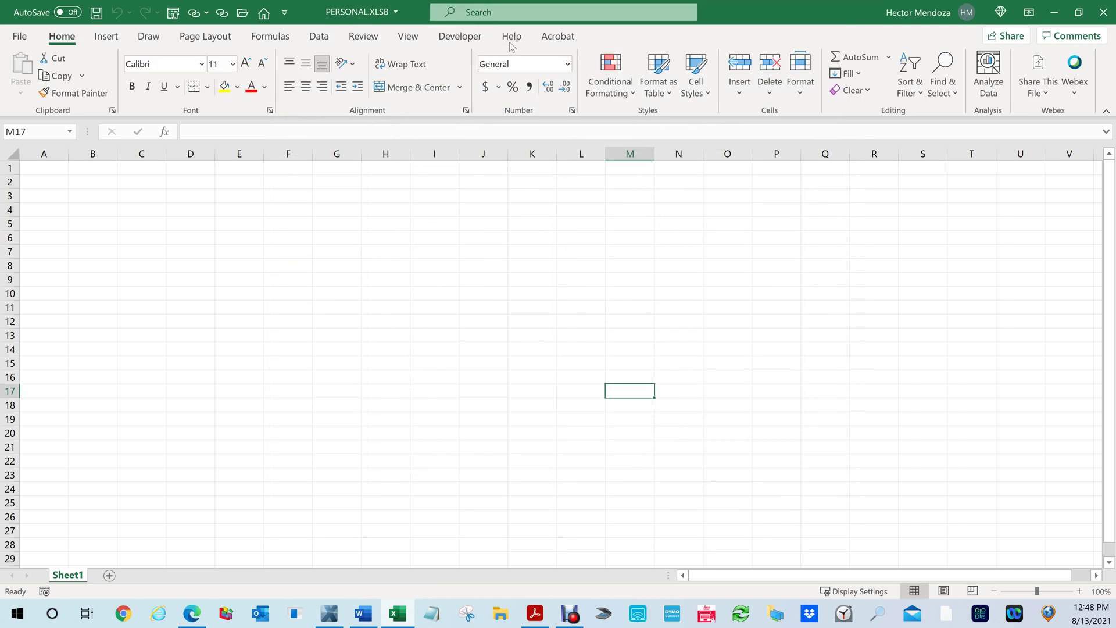
Display the list of macros available in all open workbooks.
left_click(458, 36)
left_click(51, 74)
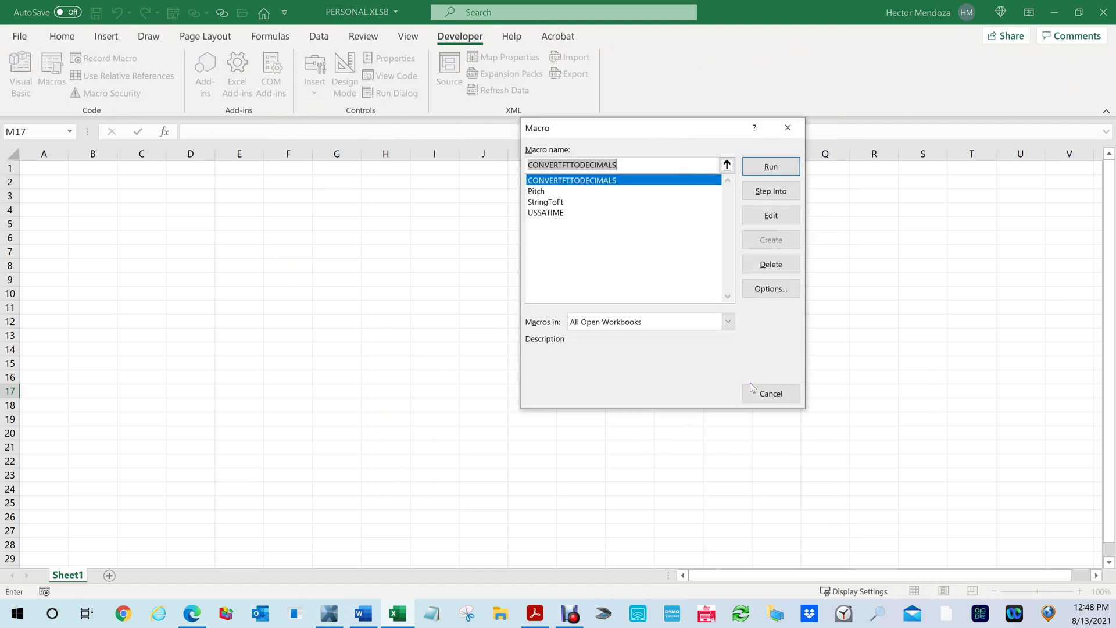
left_click(766, 393)
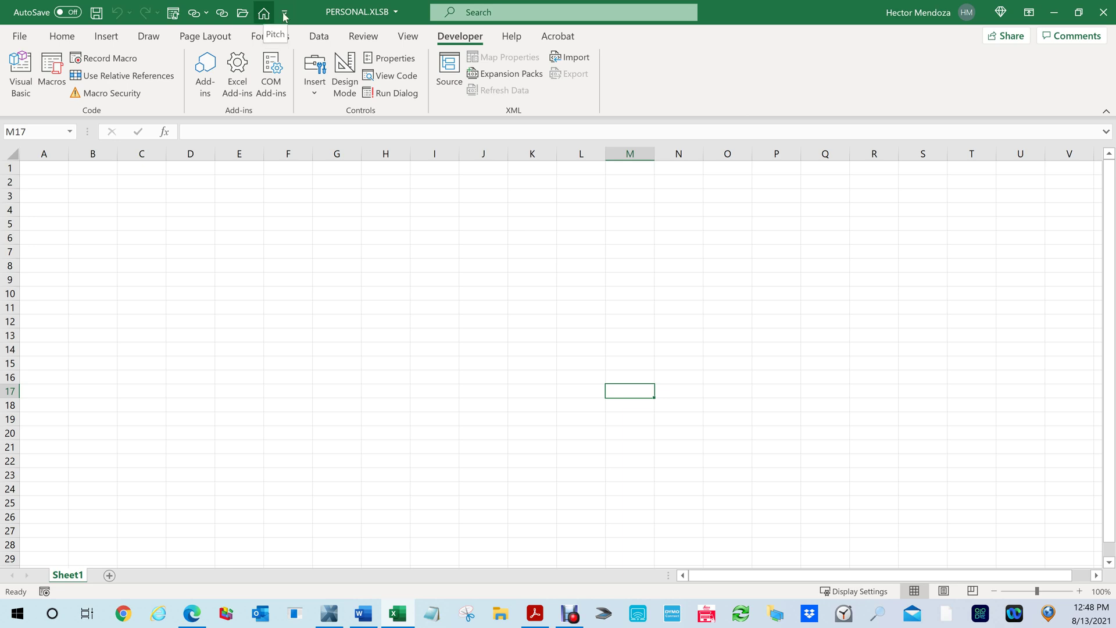
left_click(19, 38)
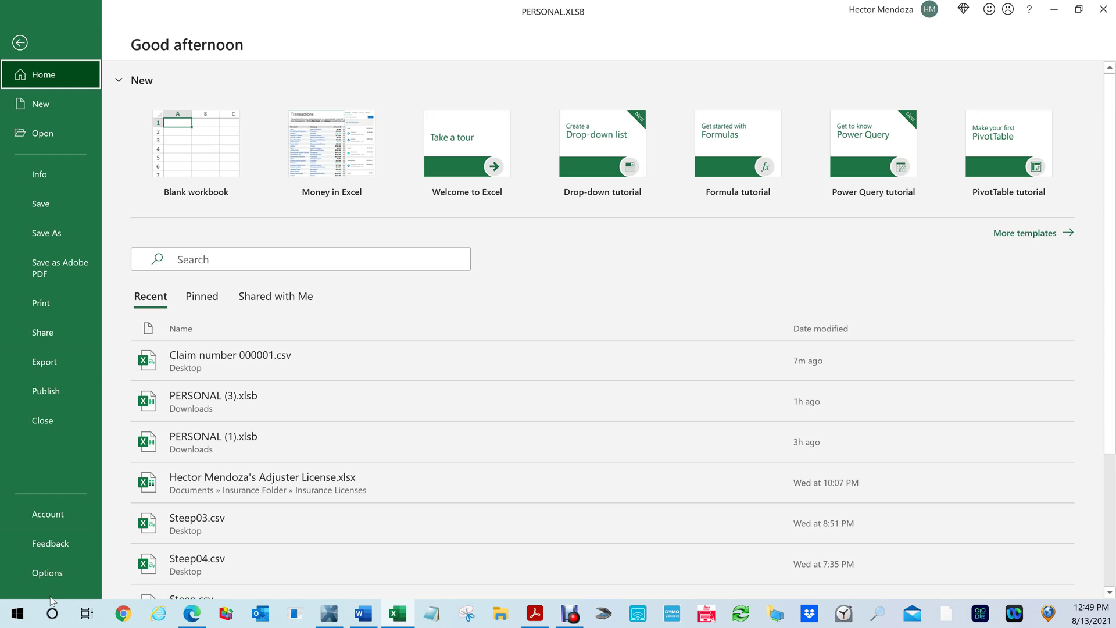
left_click(50, 576)
left_click(306, 271)
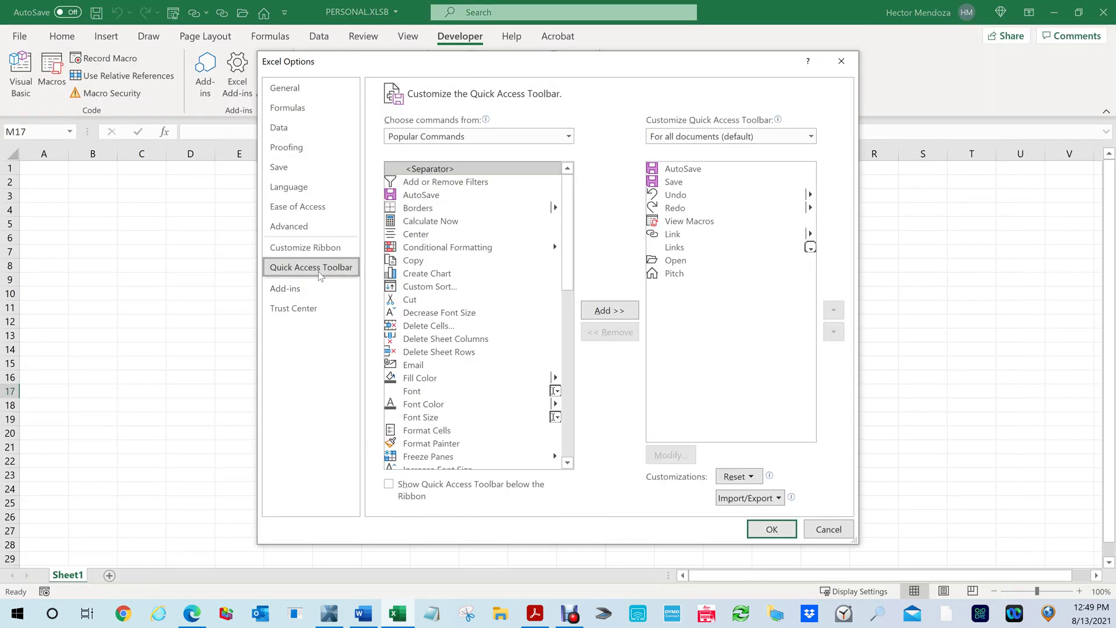
left_click(677, 278)
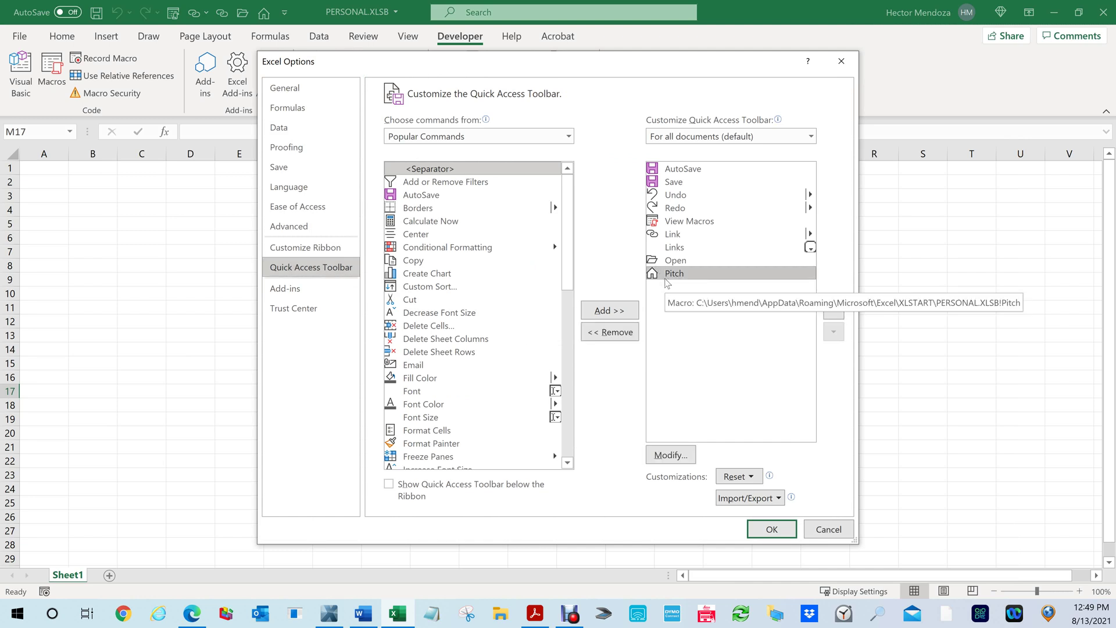
left_click(618, 334)
left_click(828, 533)
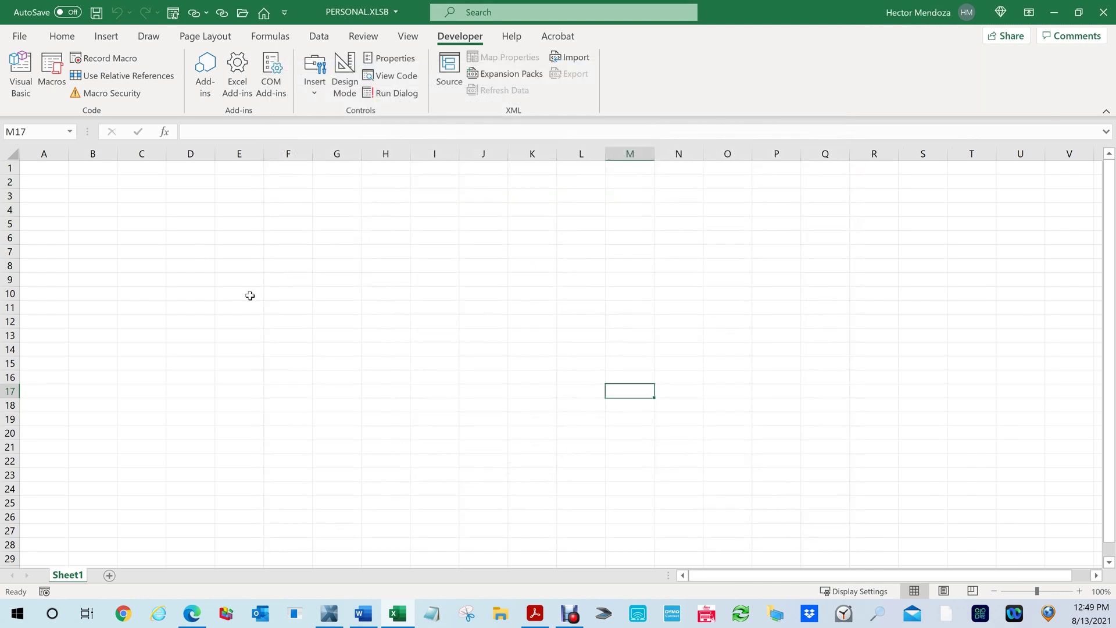
Try to run the Pitch macro on the empty sheet of PERSONAL.XLSB and end its execution.
left_click(250, 295)
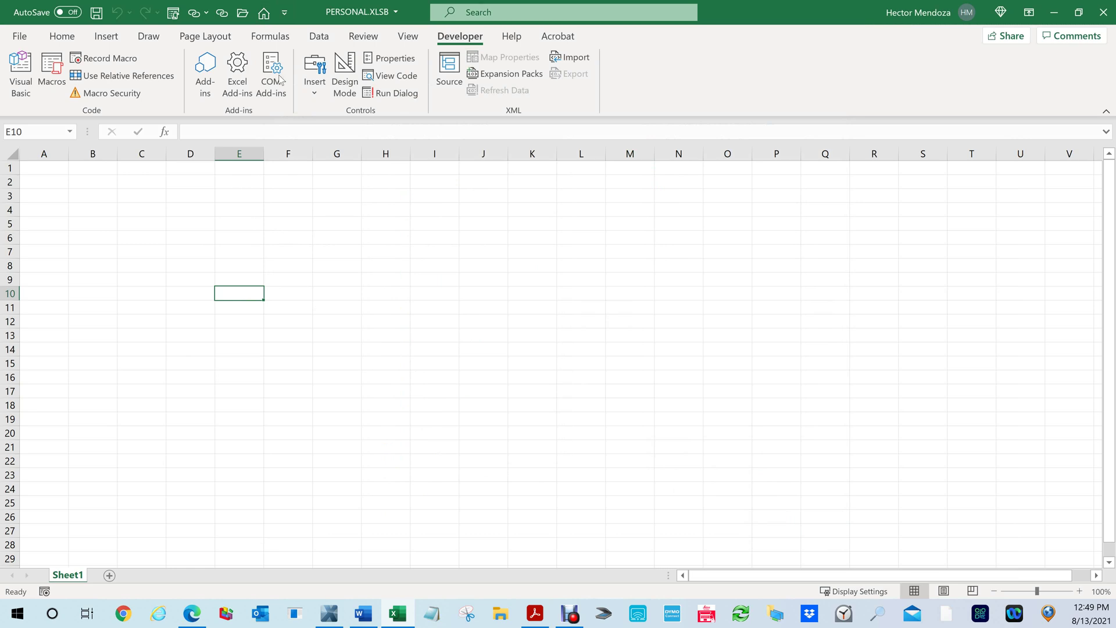
left_click(263, 13)
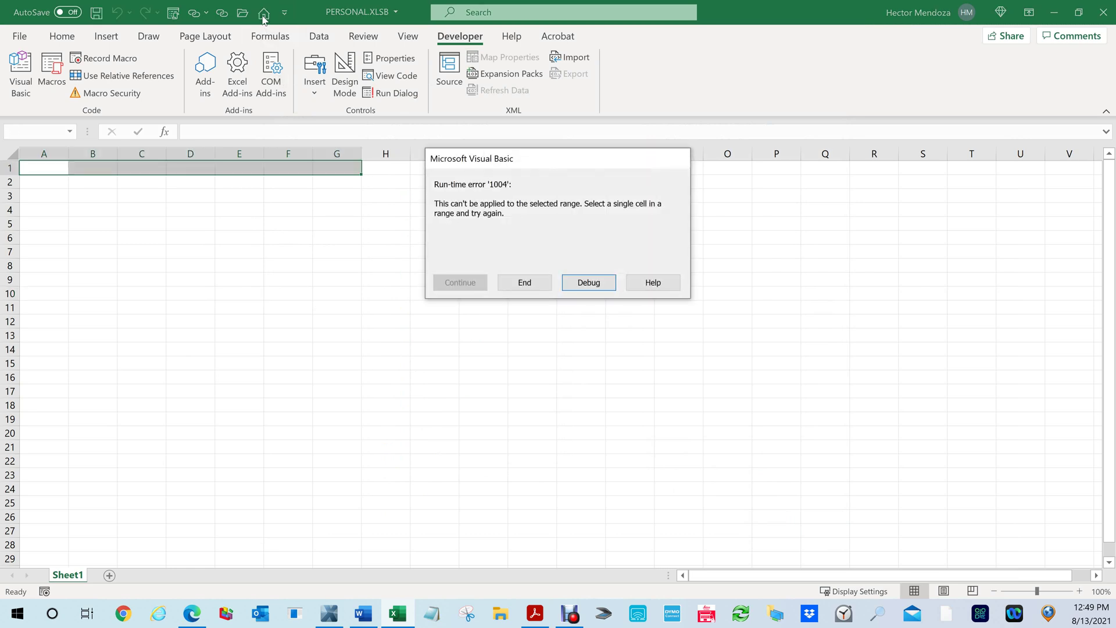
left_click(525, 283)
left_click(393, 389)
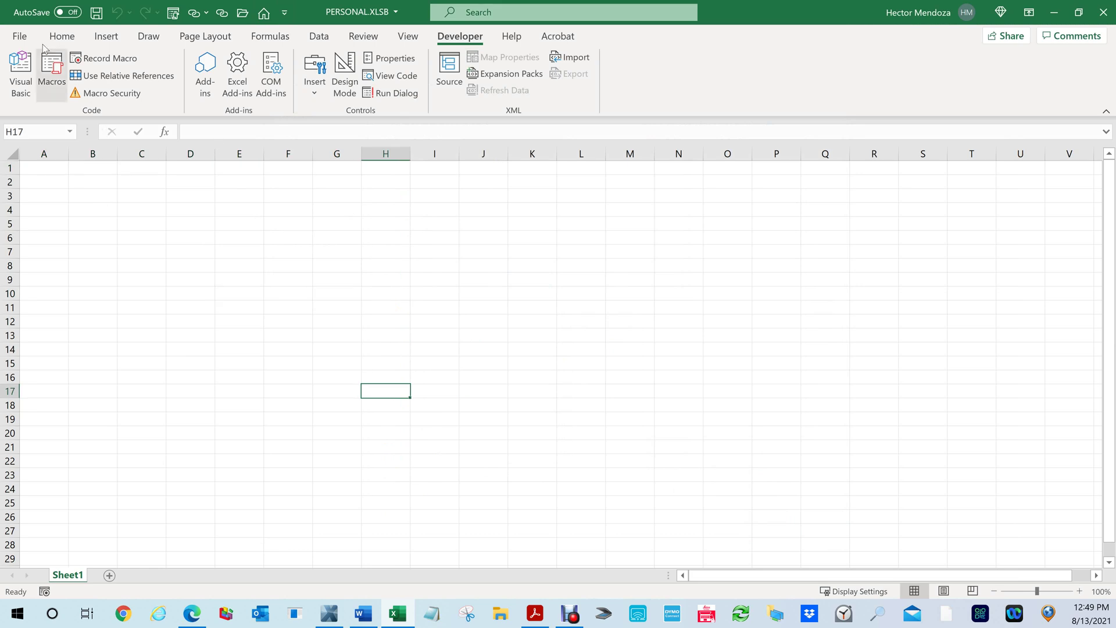
Remove the Pitch macro from Excel's Quick Access Toolbar for all documents.
left_click(19, 36)
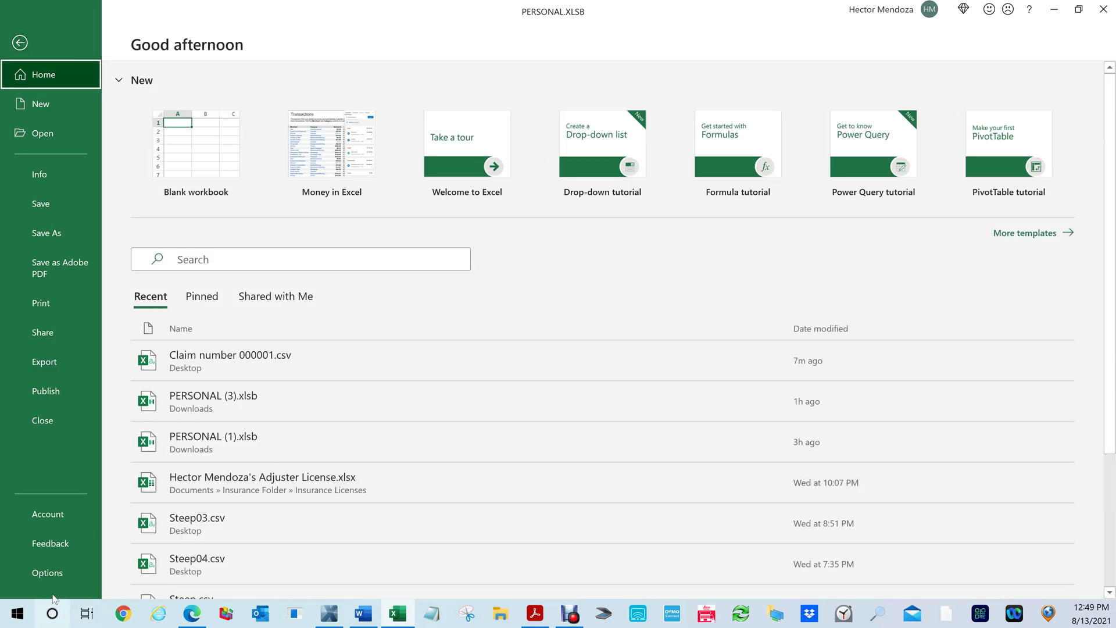
left_click(47, 573)
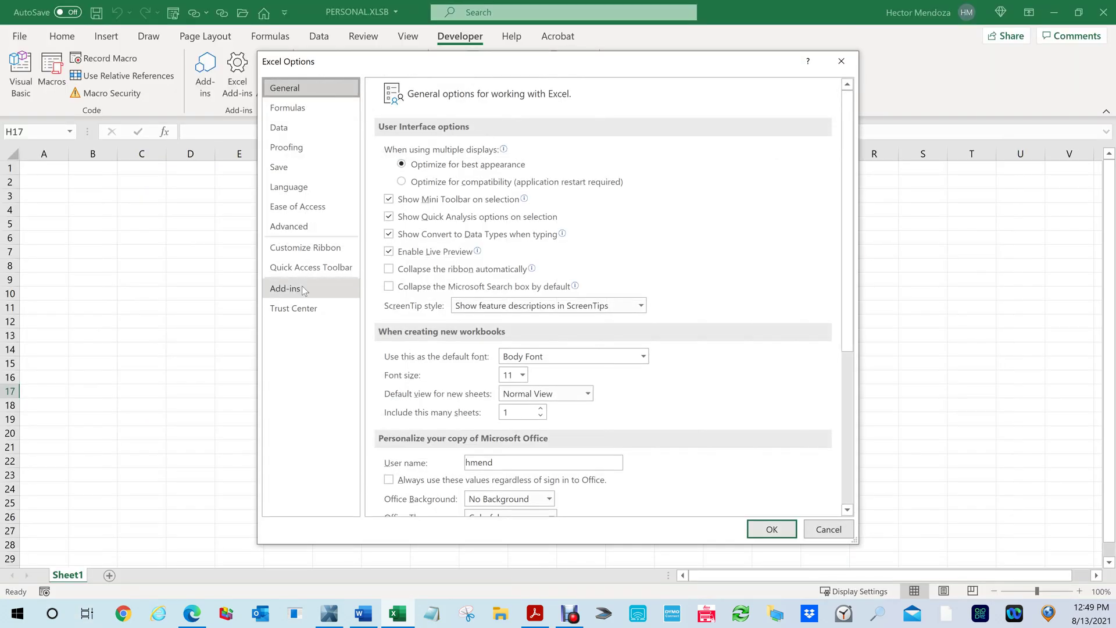
left_click(311, 267)
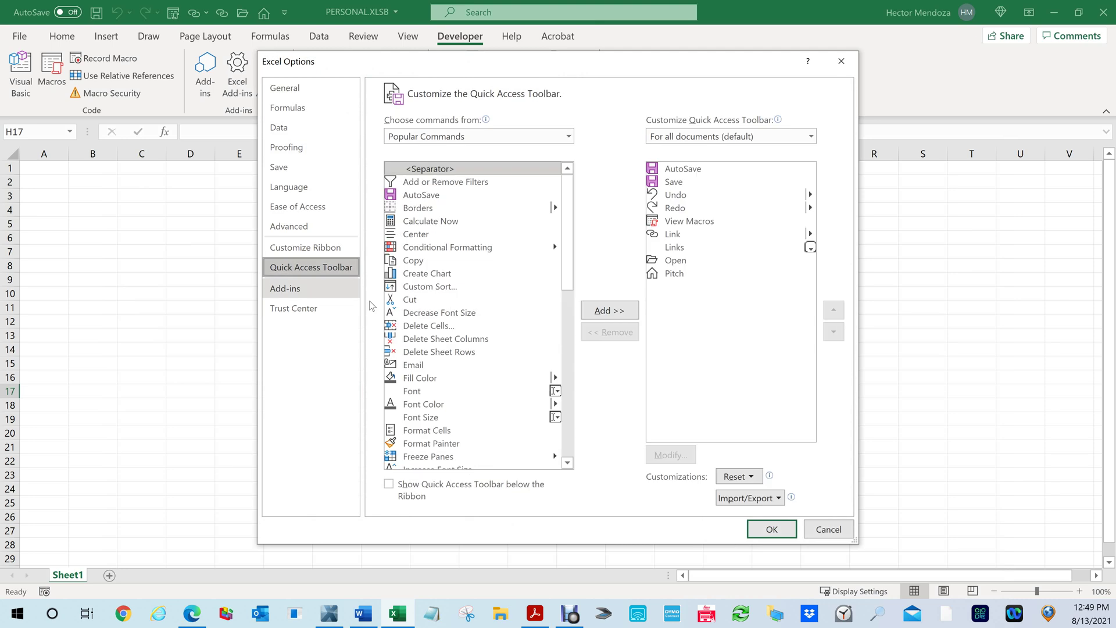
left_click(679, 277)
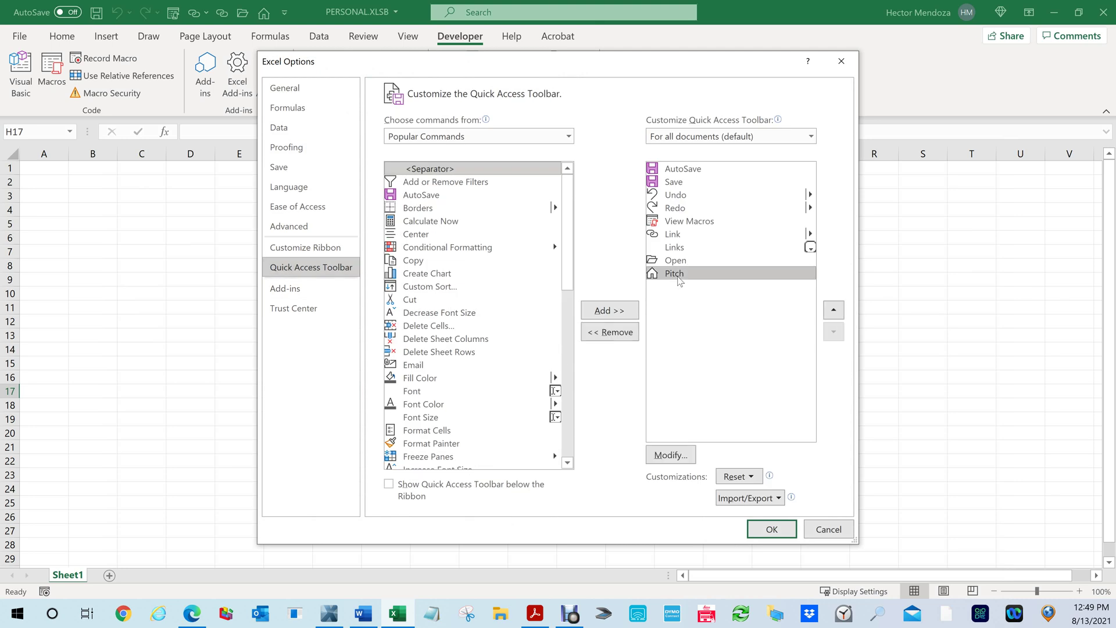
left_click(632, 333)
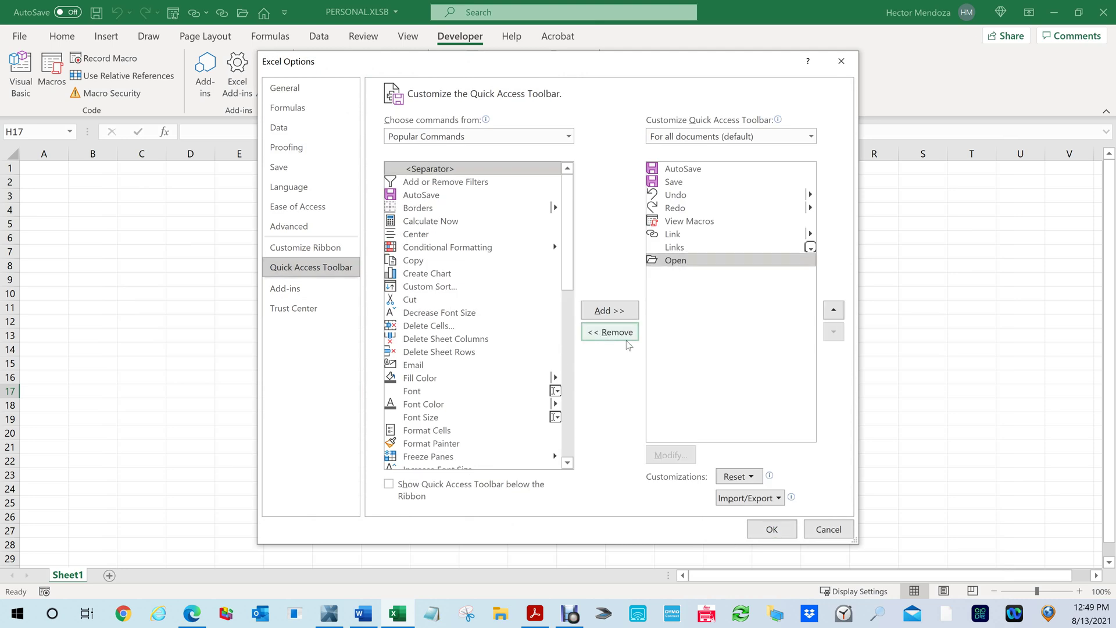
left_click(768, 530)
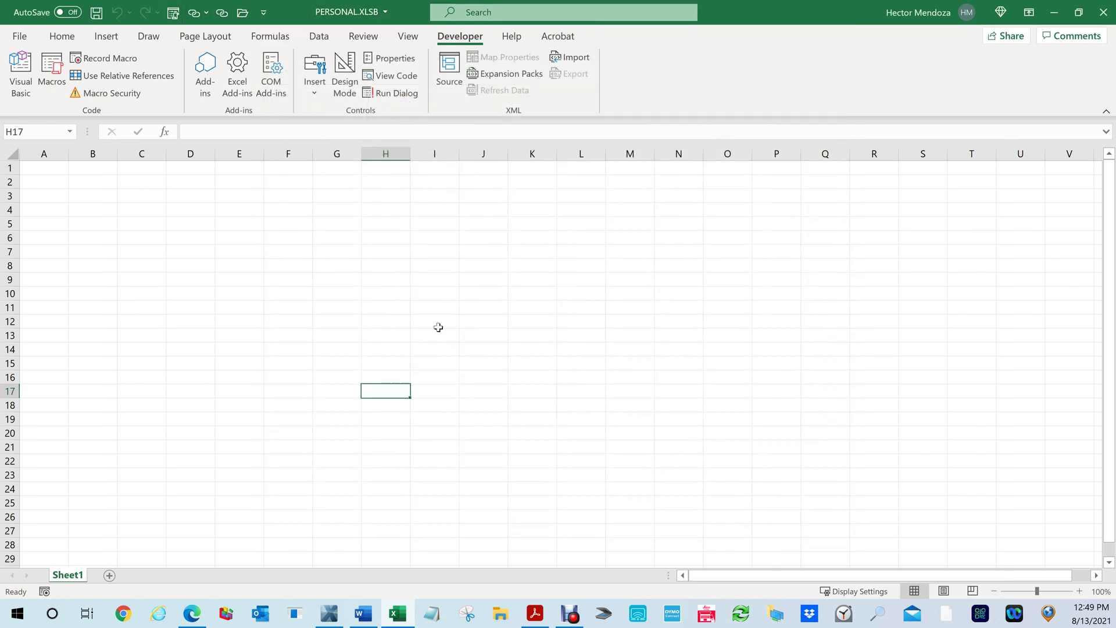
Add the Pitch macro to the Quick Access Toolbar customization list from the available macros.
left_click(20, 40)
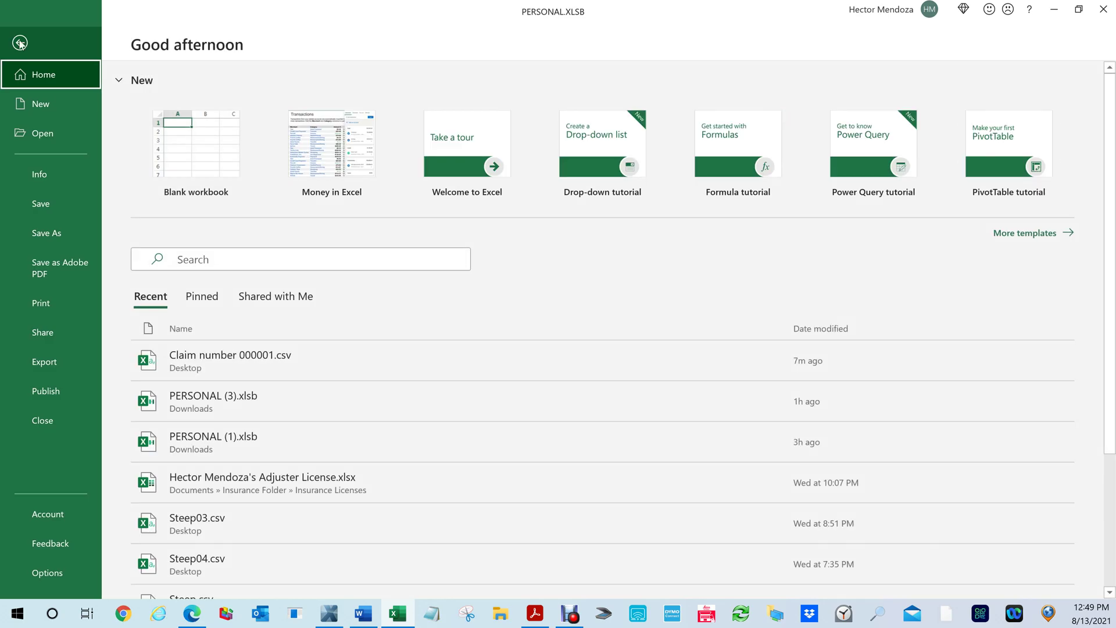
left_click(41, 572)
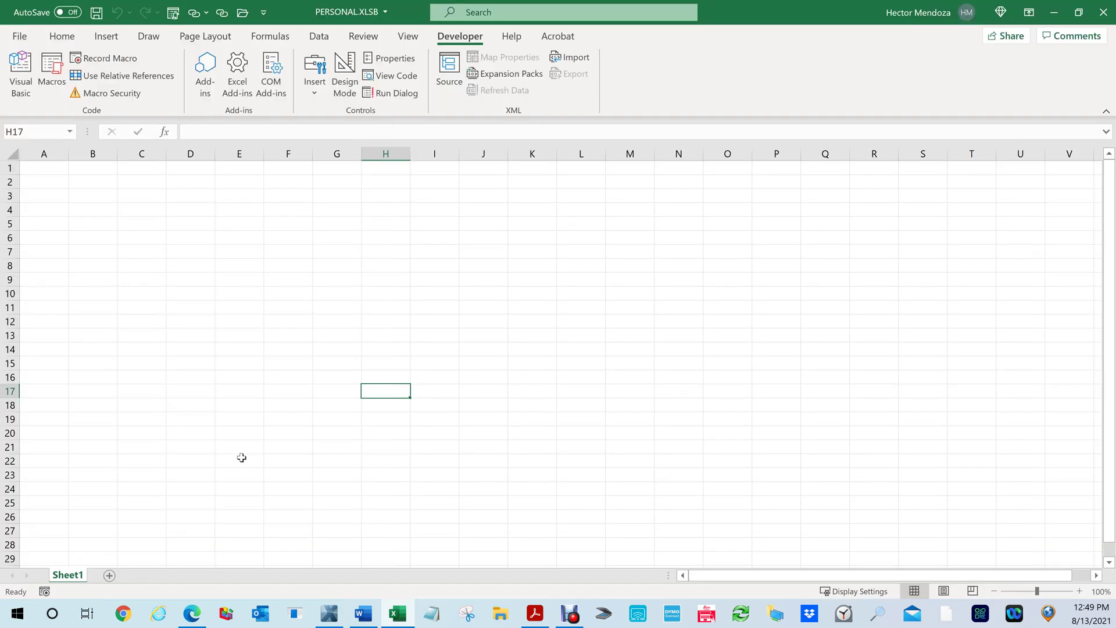
left_click(306, 272)
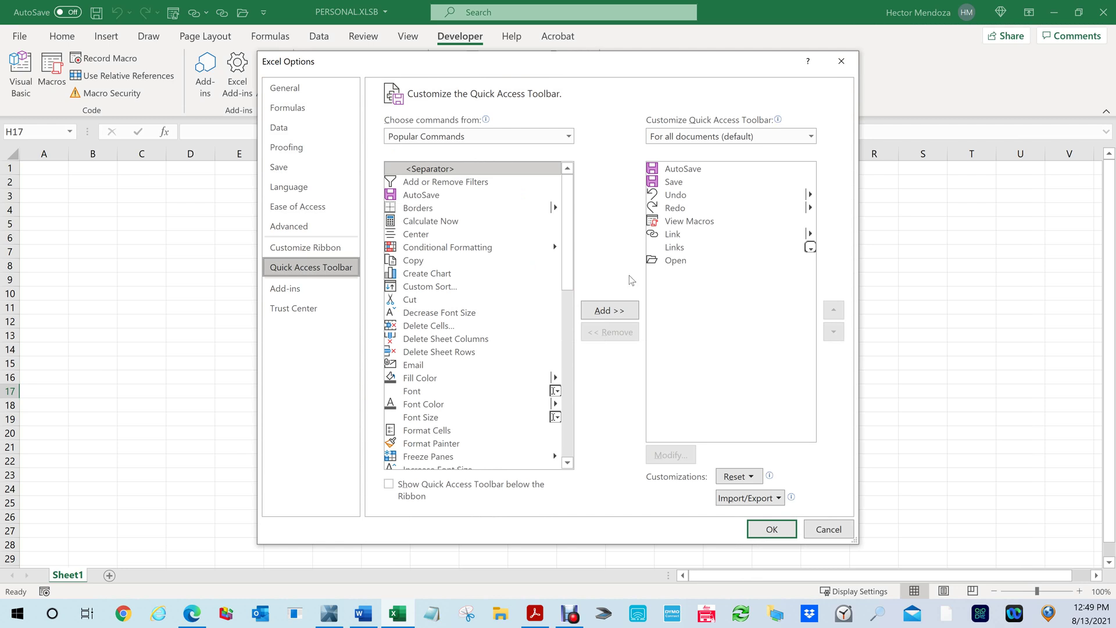
left_click(510, 138)
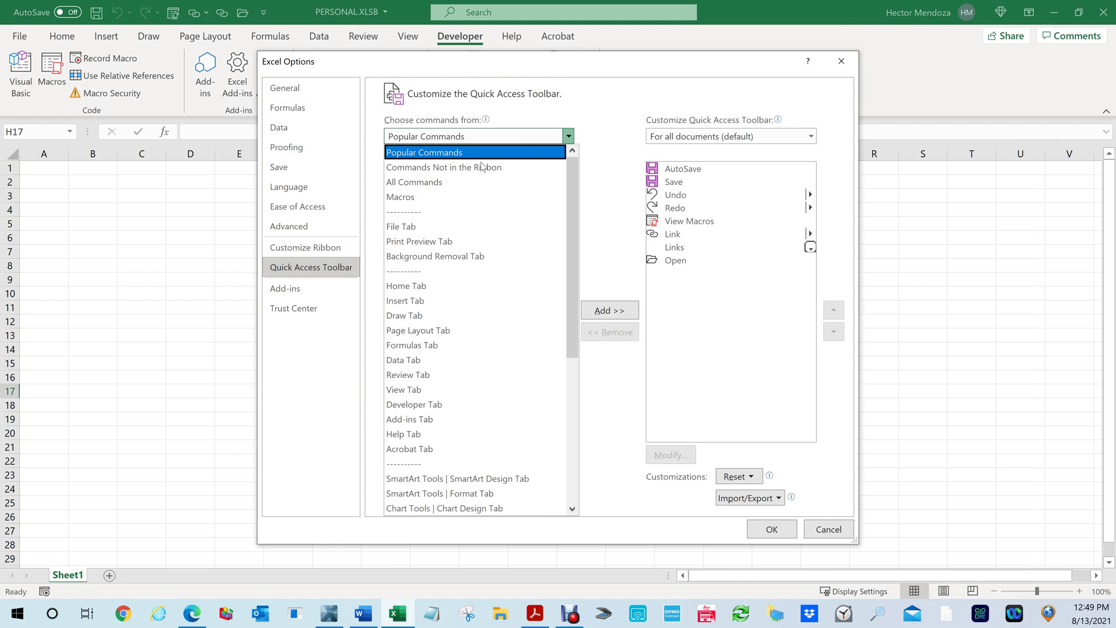
left_click(430, 197)
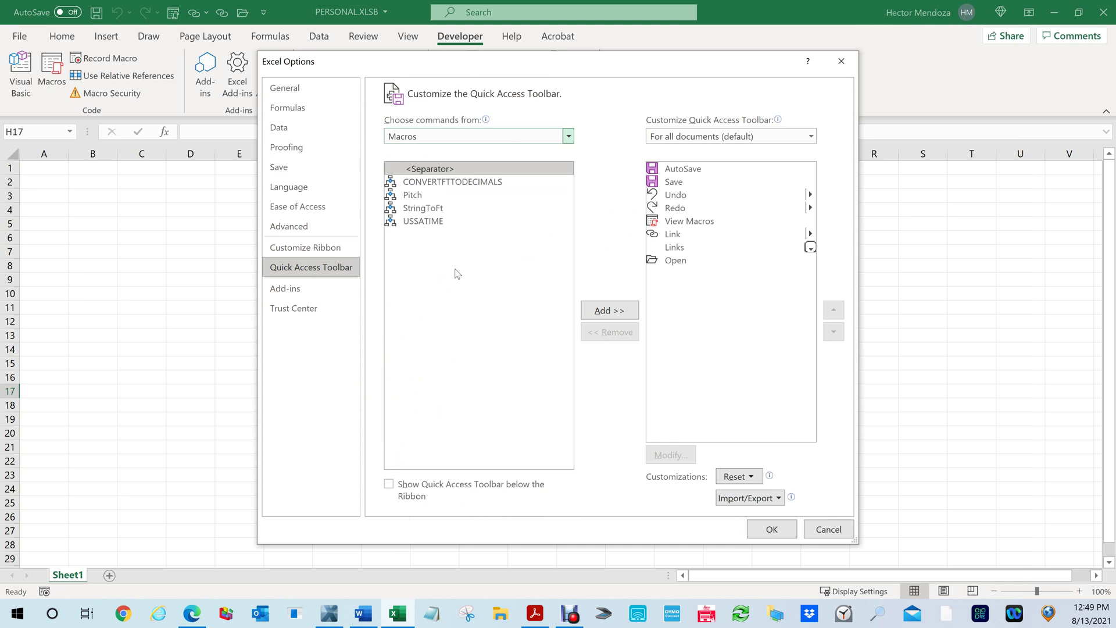
left_click(418, 197)
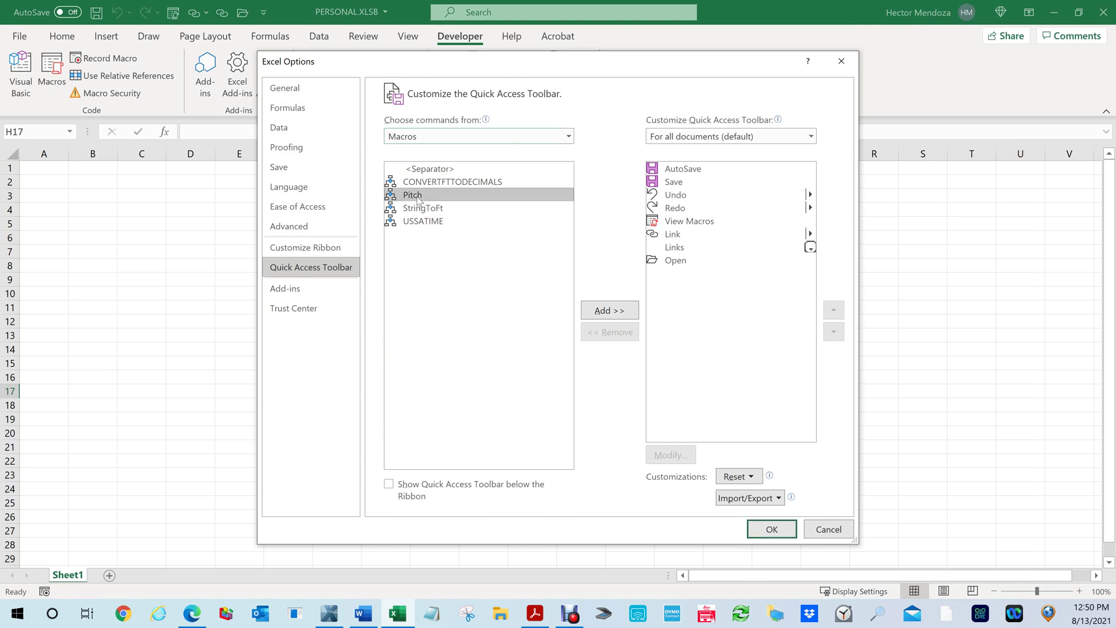
left_click(608, 312)
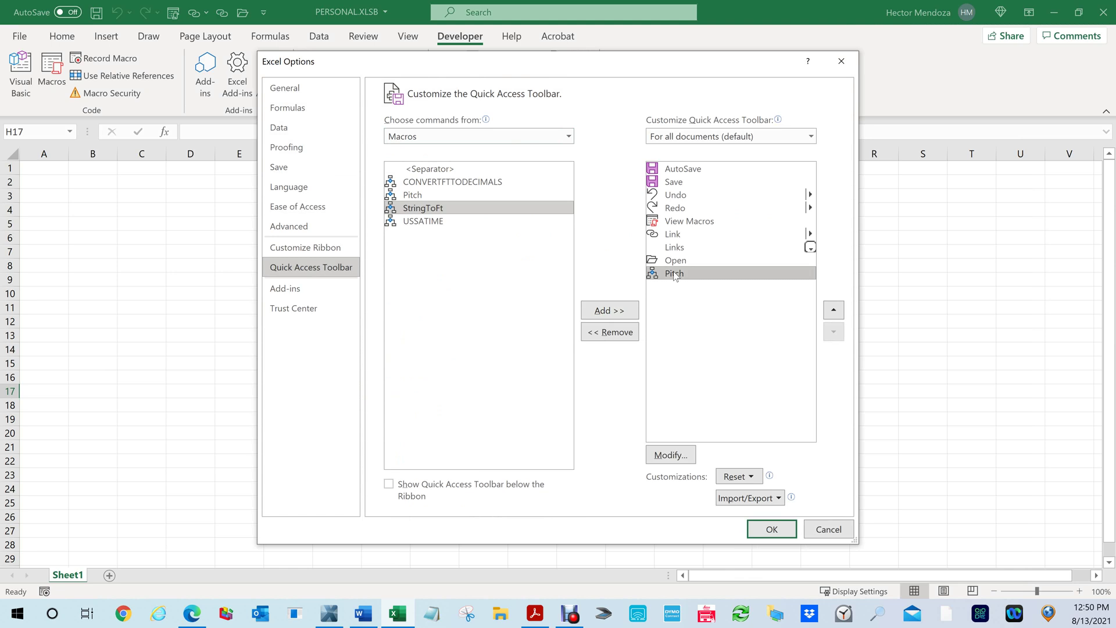
Change the Pitch macro's toolbar symbol to the house, keep the display name Pitch, and apply the toolbar customization.
left_click(677, 456)
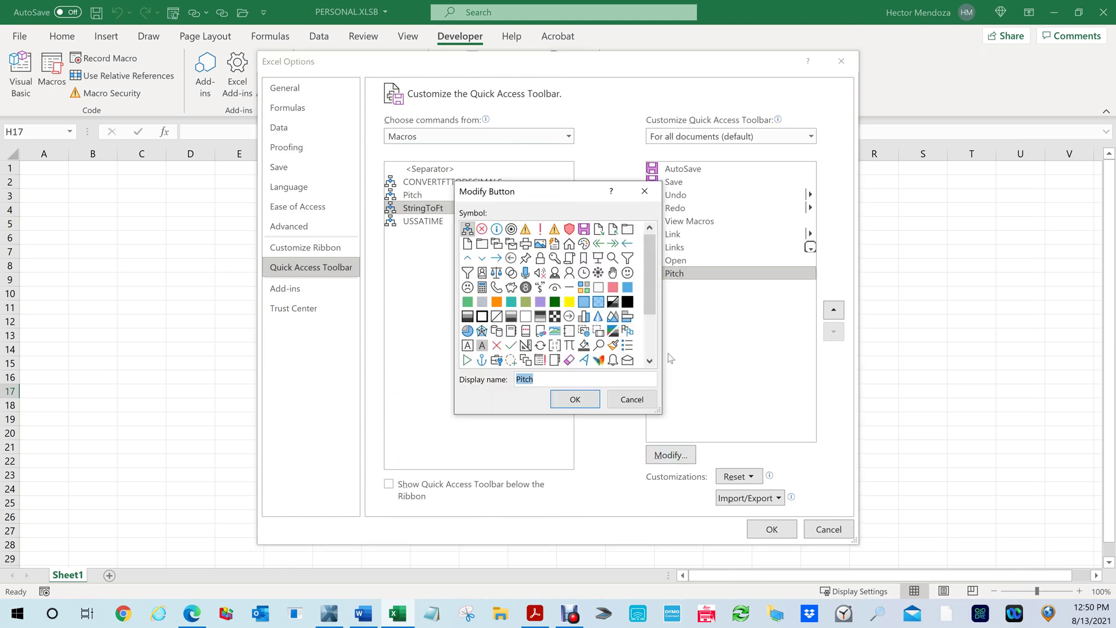
left_click_drag(651, 285, 656, 319)
left_click(569, 324)
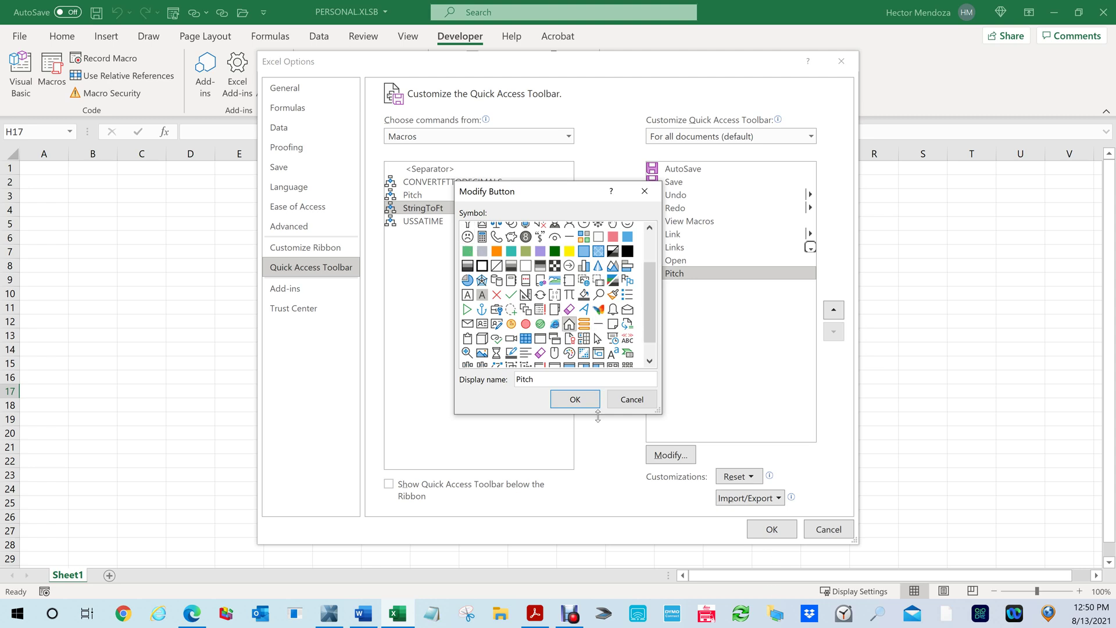
left_click(574, 400)
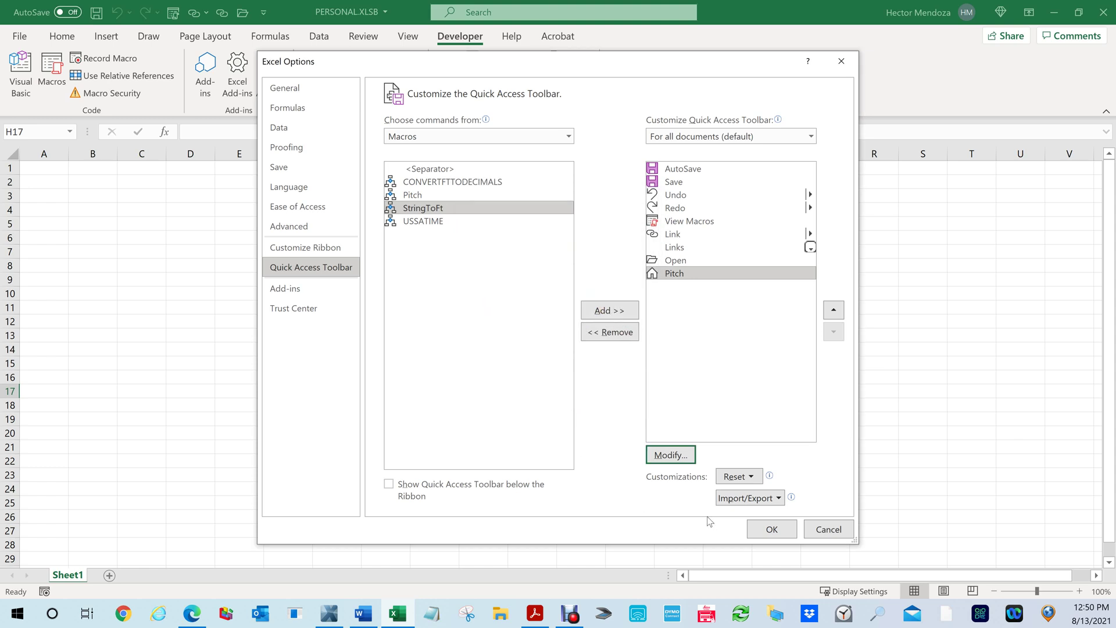
left_click(772, 529)
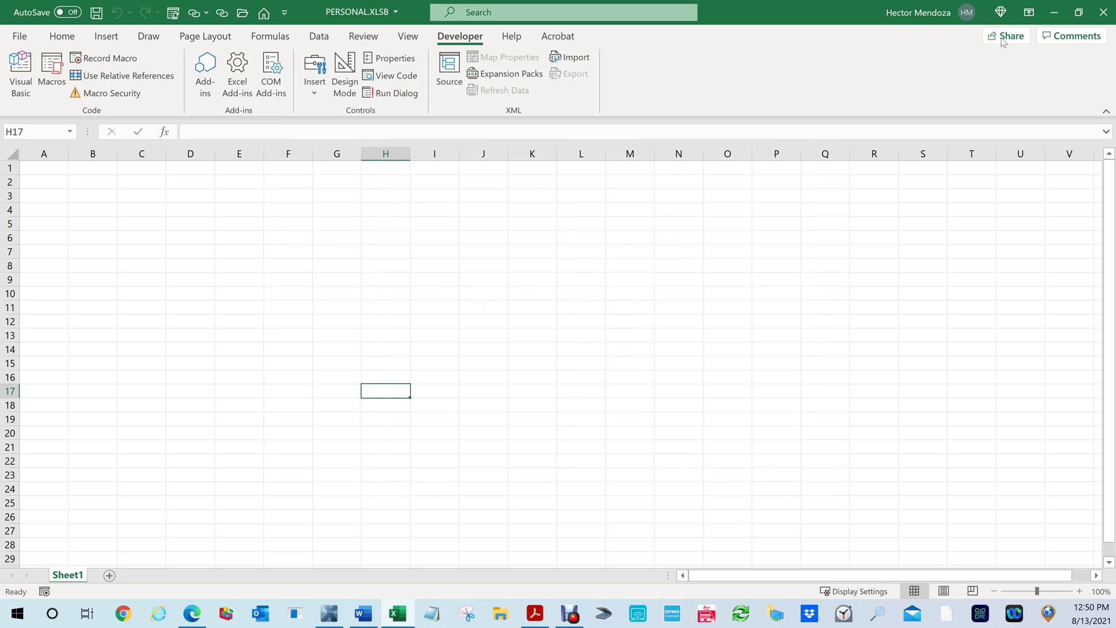
Close PERSONAL.XLSB, open the claim CSV file from the desktop and run the Pitch macro on it.
left_click(1101, 16)
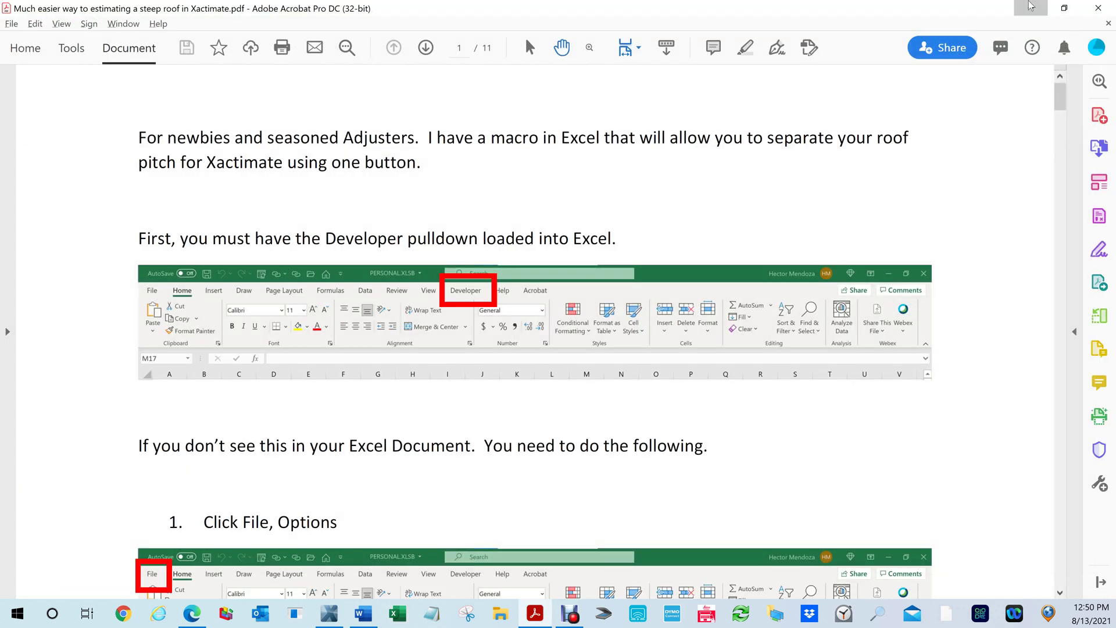
left_click(1029, 7)
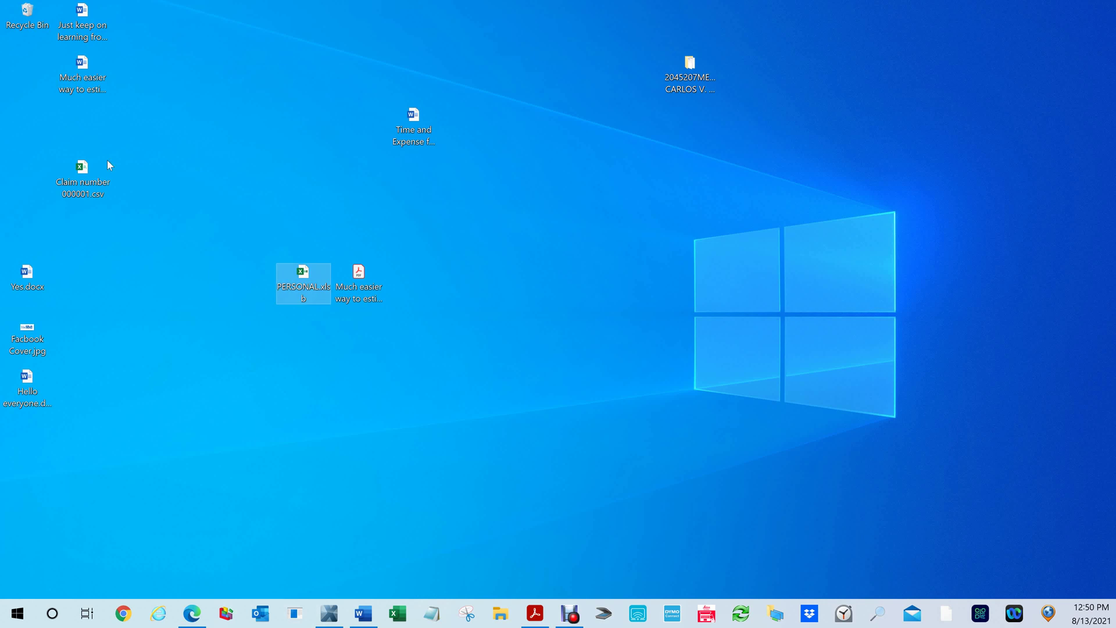
left_click(81, 165)
double_click(81, 165)
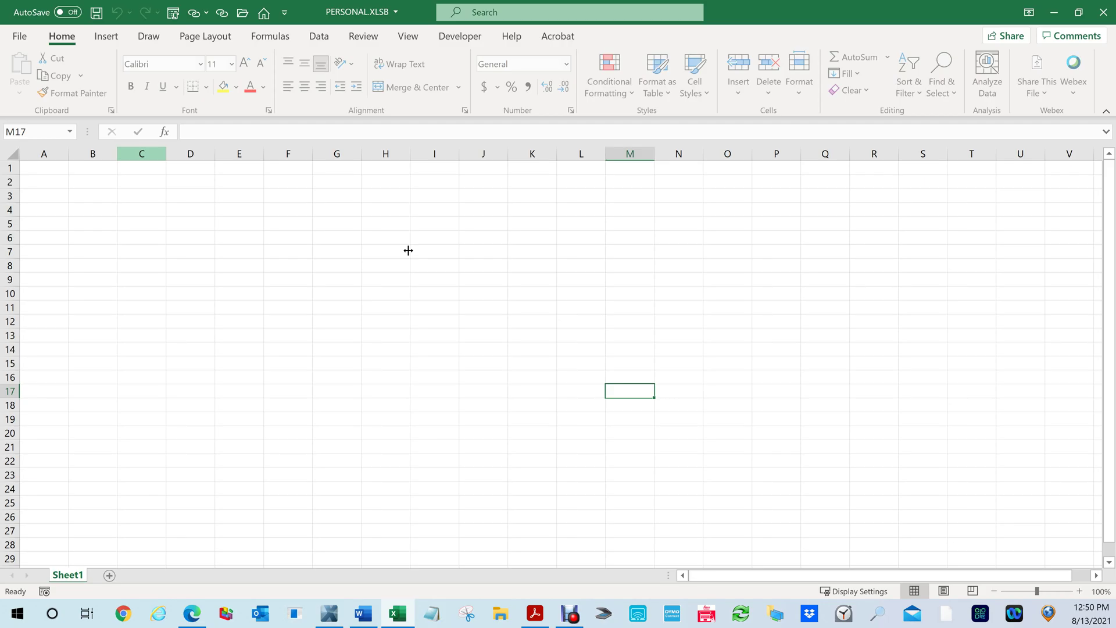
left_click(266, 13)
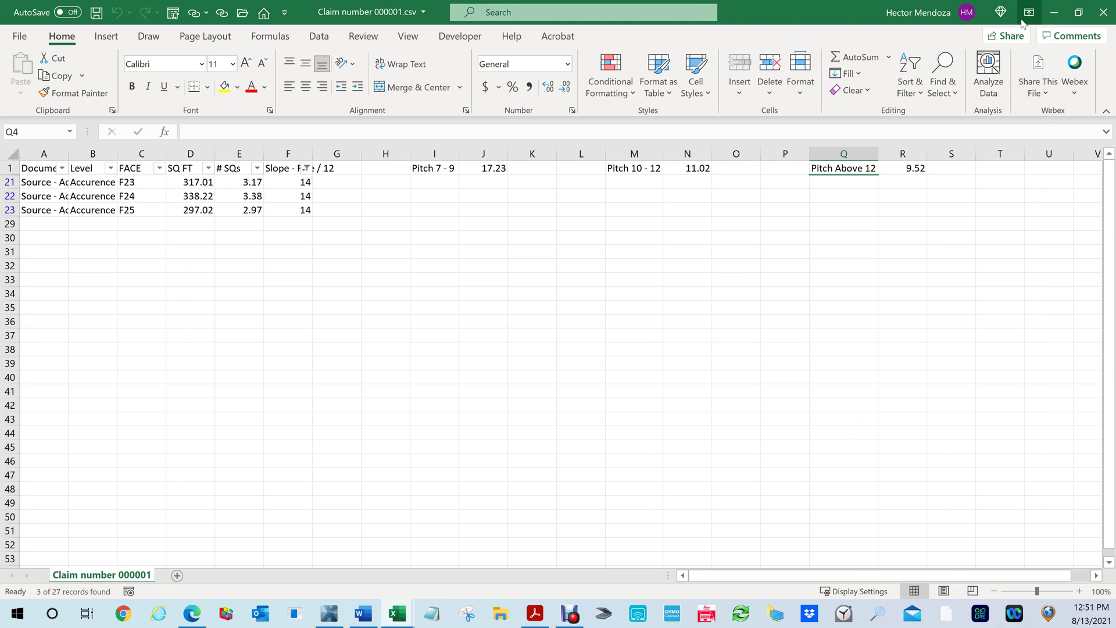
Minimize the claim file and PERSONAL.XLSB windows to return to the desktop.
left_click(1057, 16)
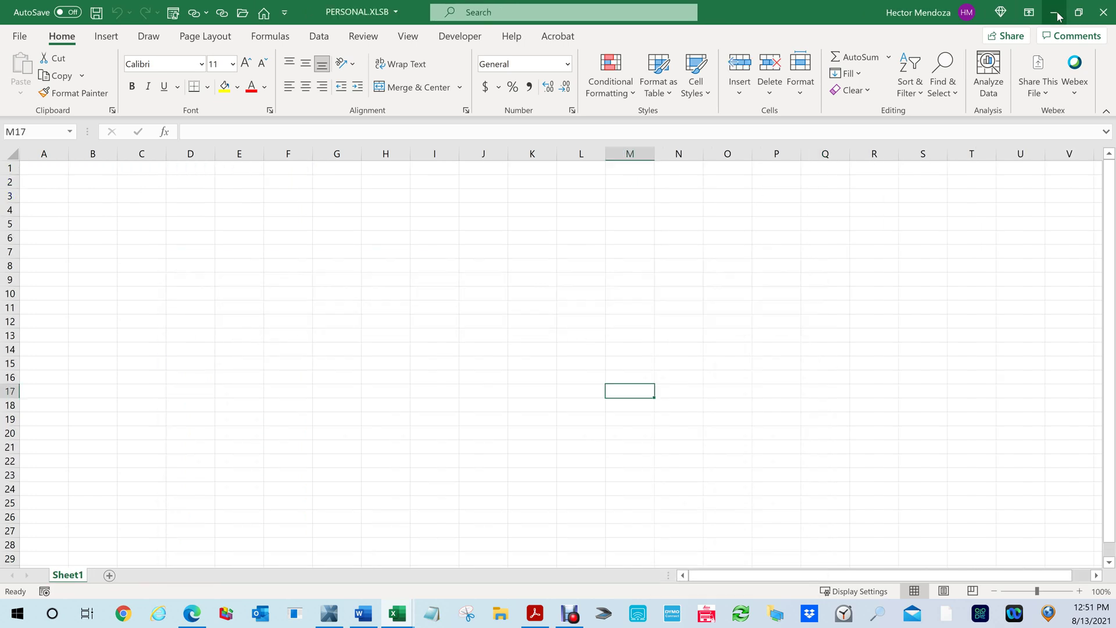
left_click(1056, 17)
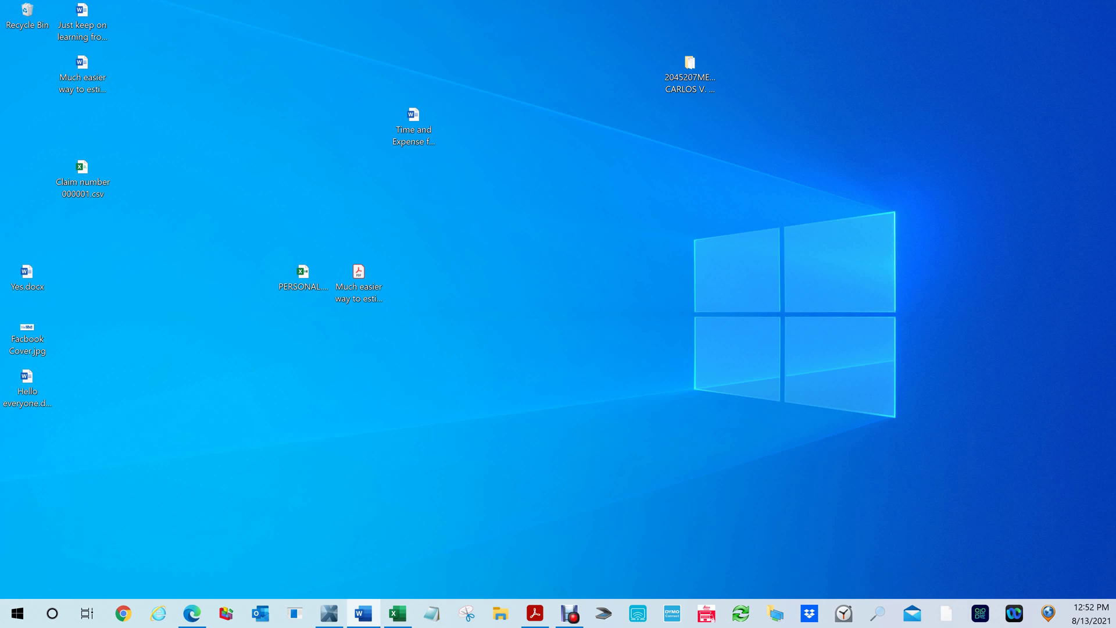
left_click(571, 618)
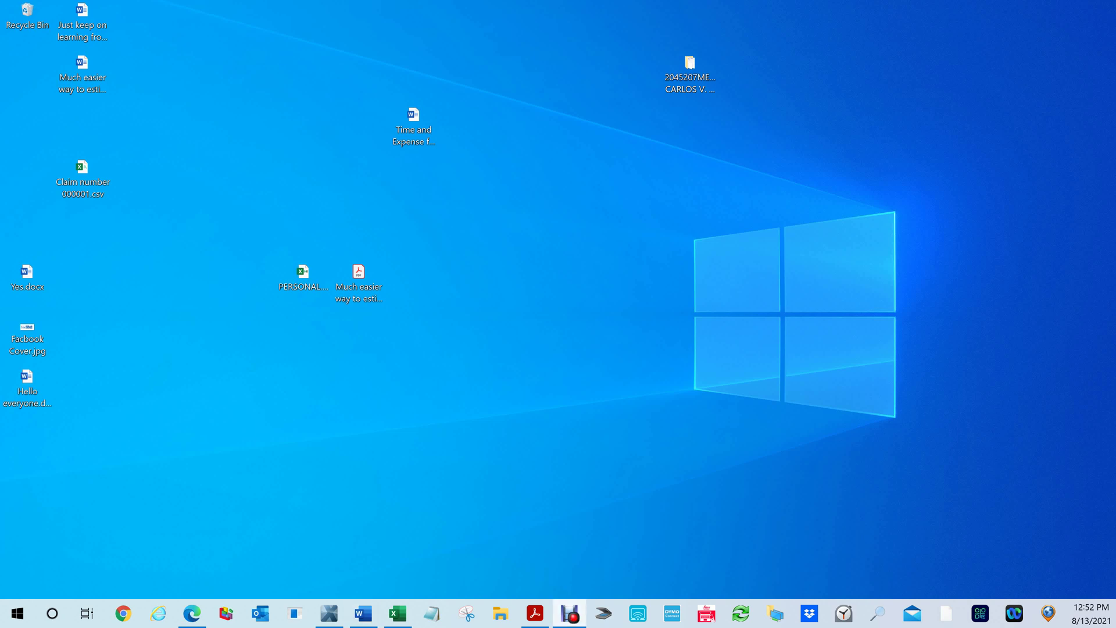